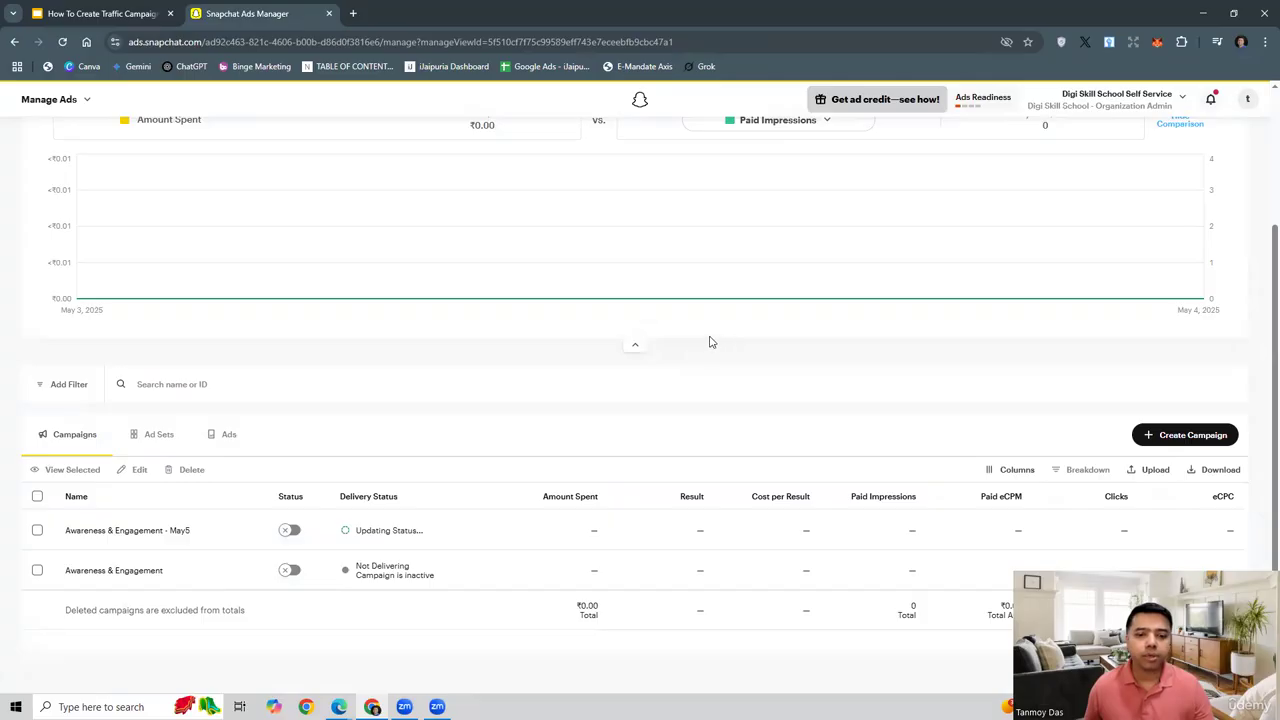
Step: Start a new campaign with the Traffic objective using Manual Build
click(1160, 440)
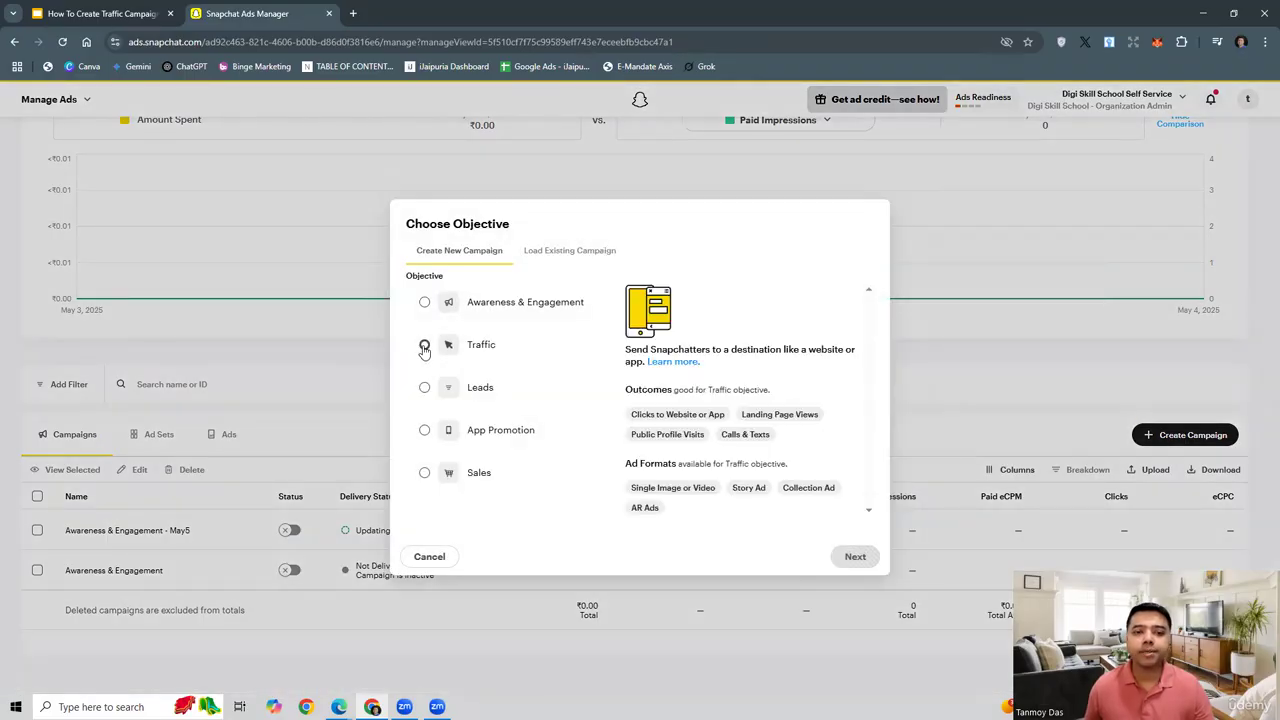
click(855, 557)
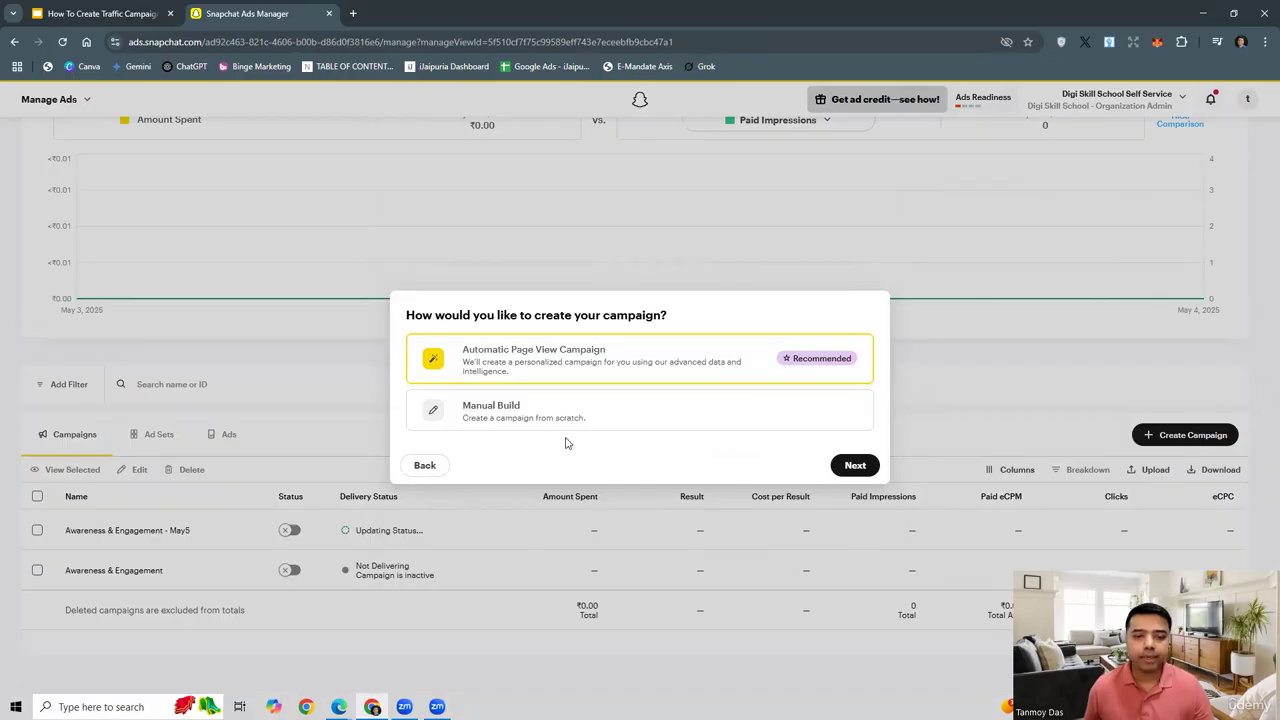
click(512, 425)
click(850, 465)
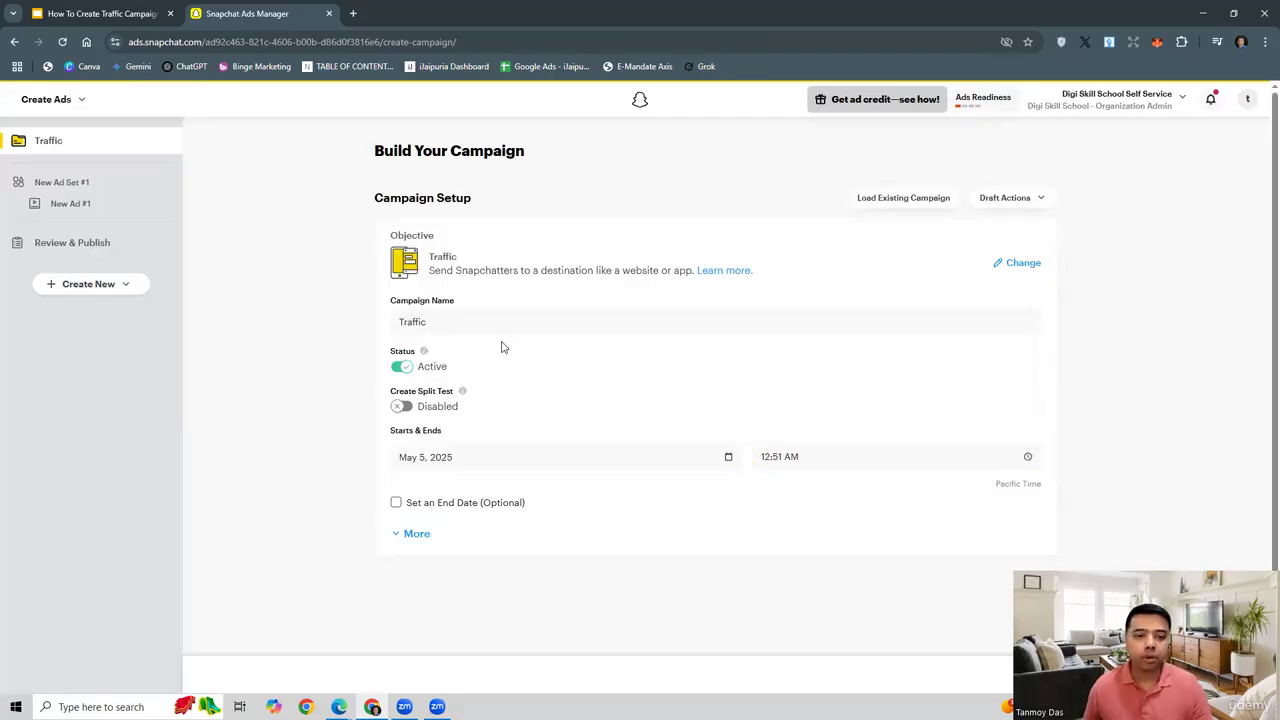
Step: Name the campaign "Traffic - May5", set its start date to May 10, 2025, and continue to the ad set
click(435, 324)
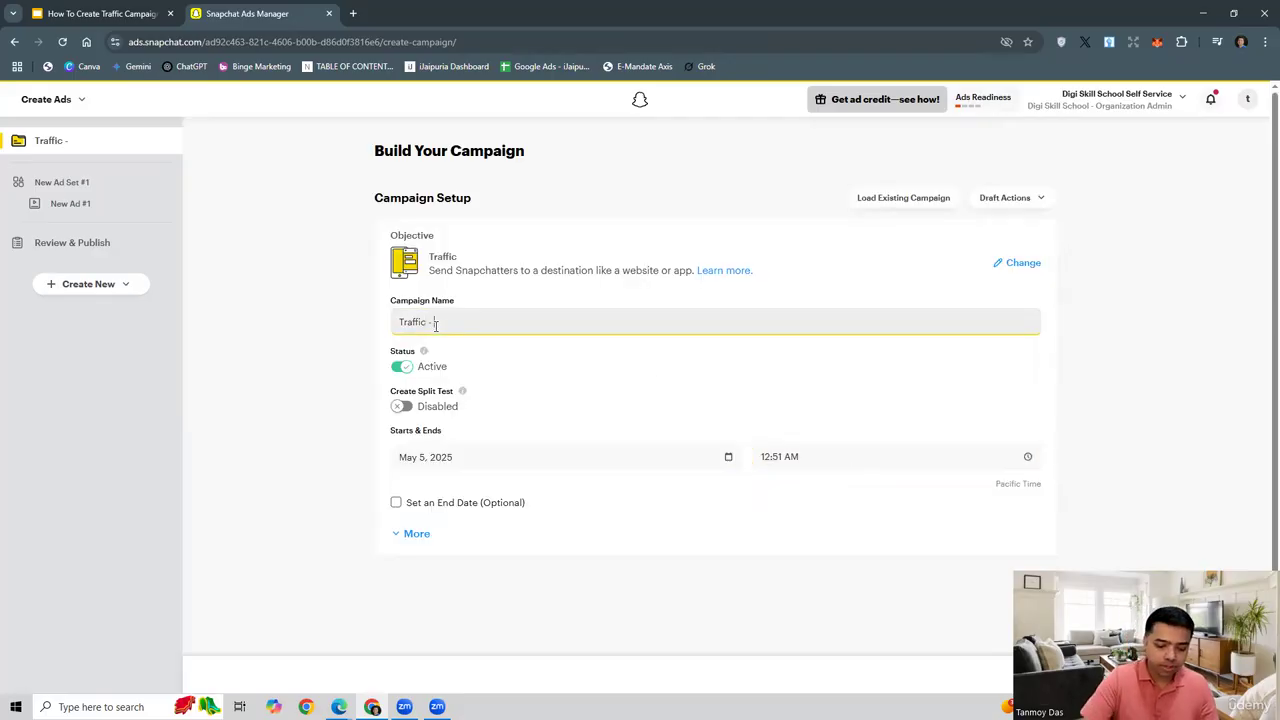
text(- May5)
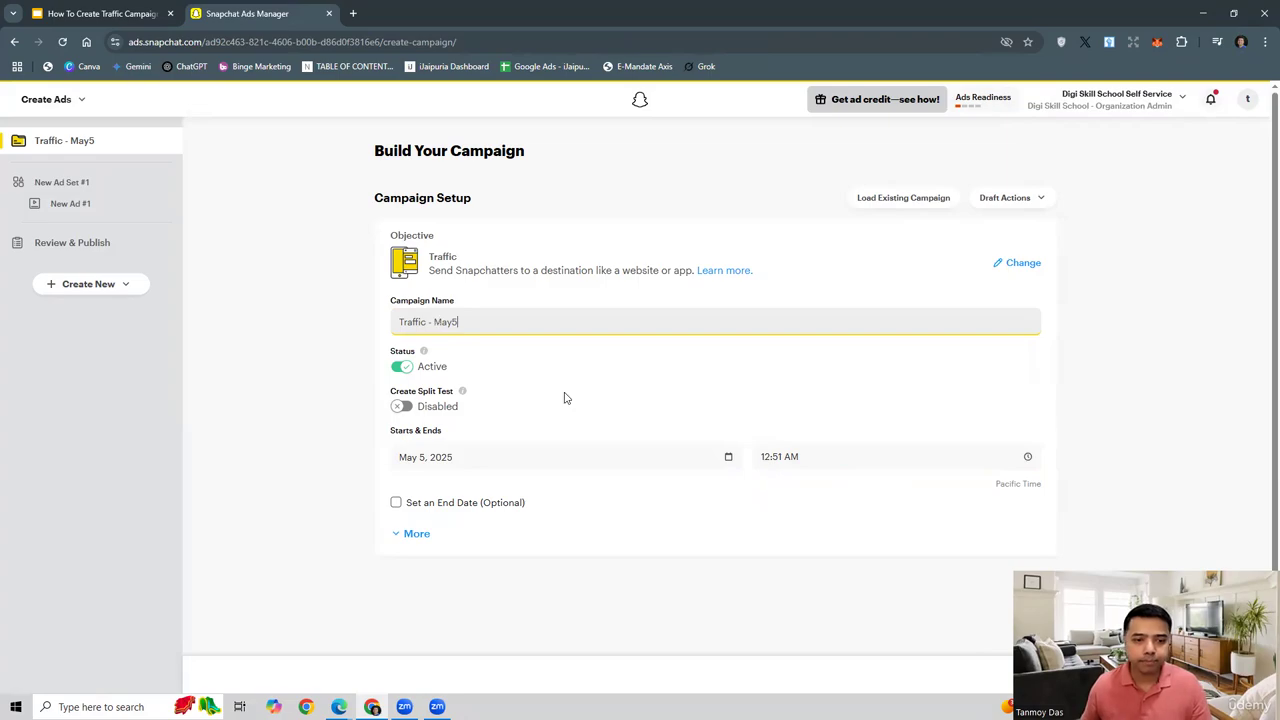
scroll(649, 429, down, 1)
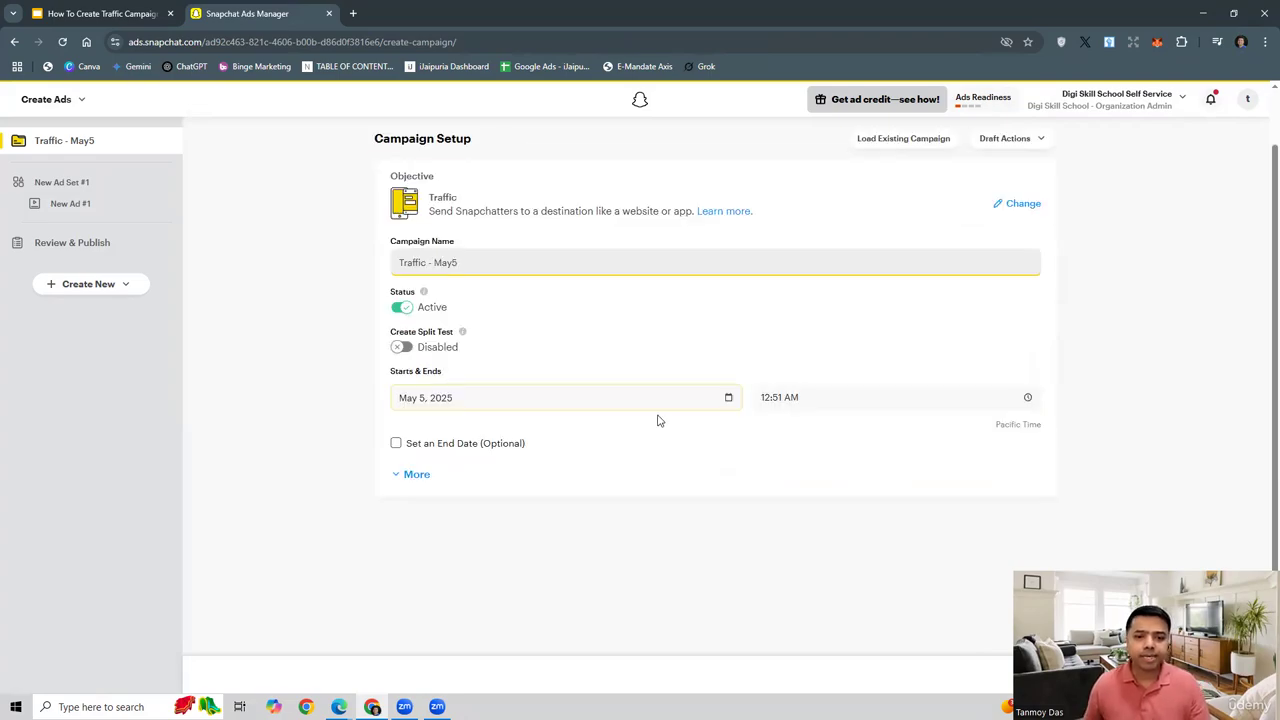
click(644, 399)
click(613, 301)
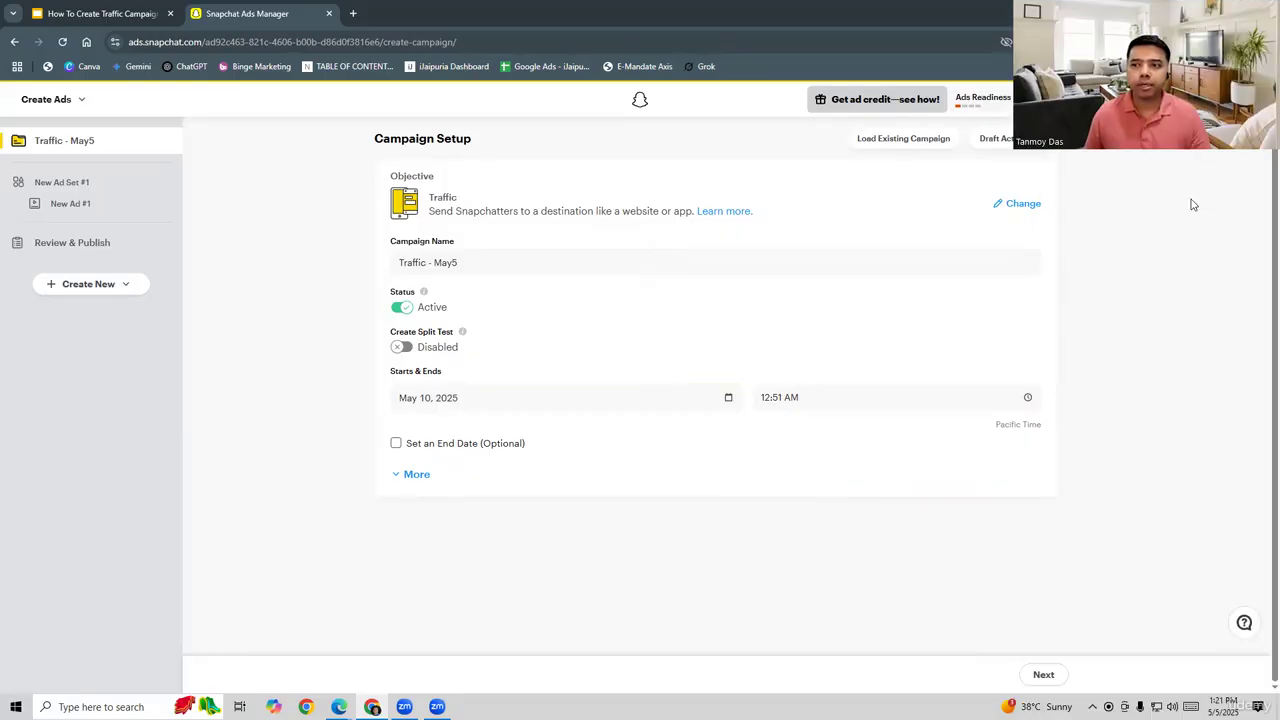
click(1043, 674)
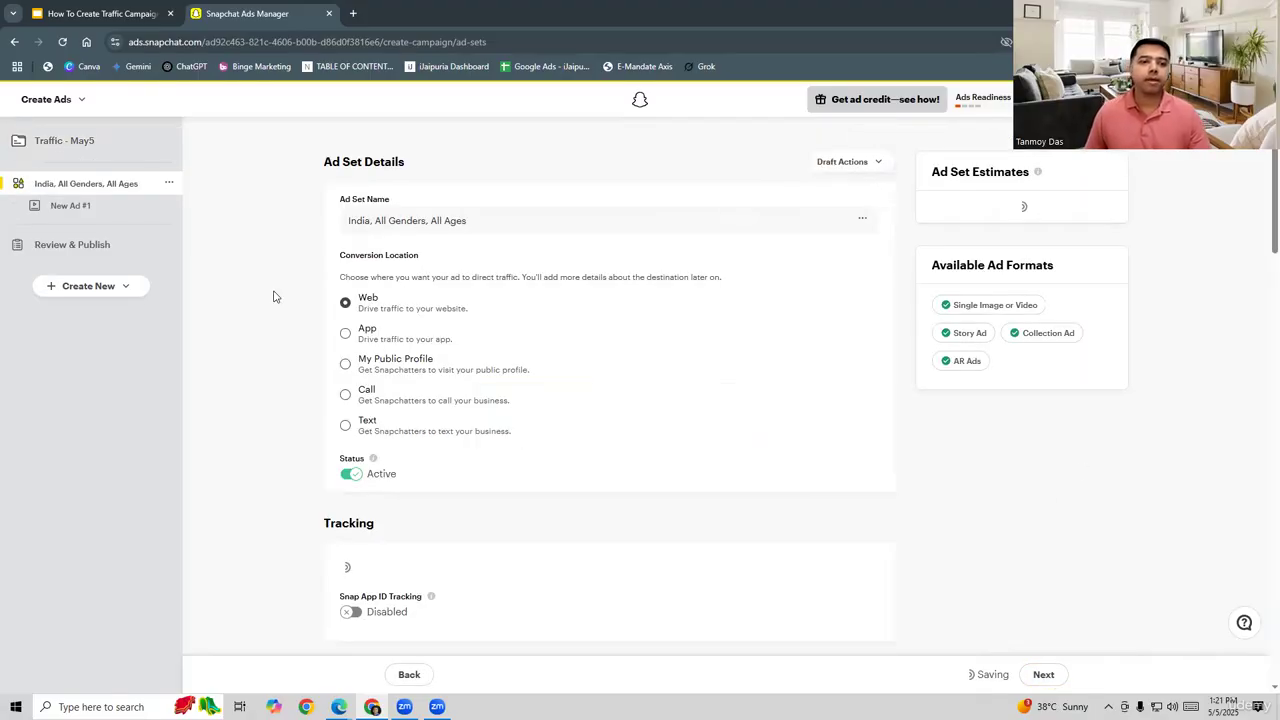
Step: Rename the ad set as "Ad Set 2"
drag(489, 220, 323, 223)
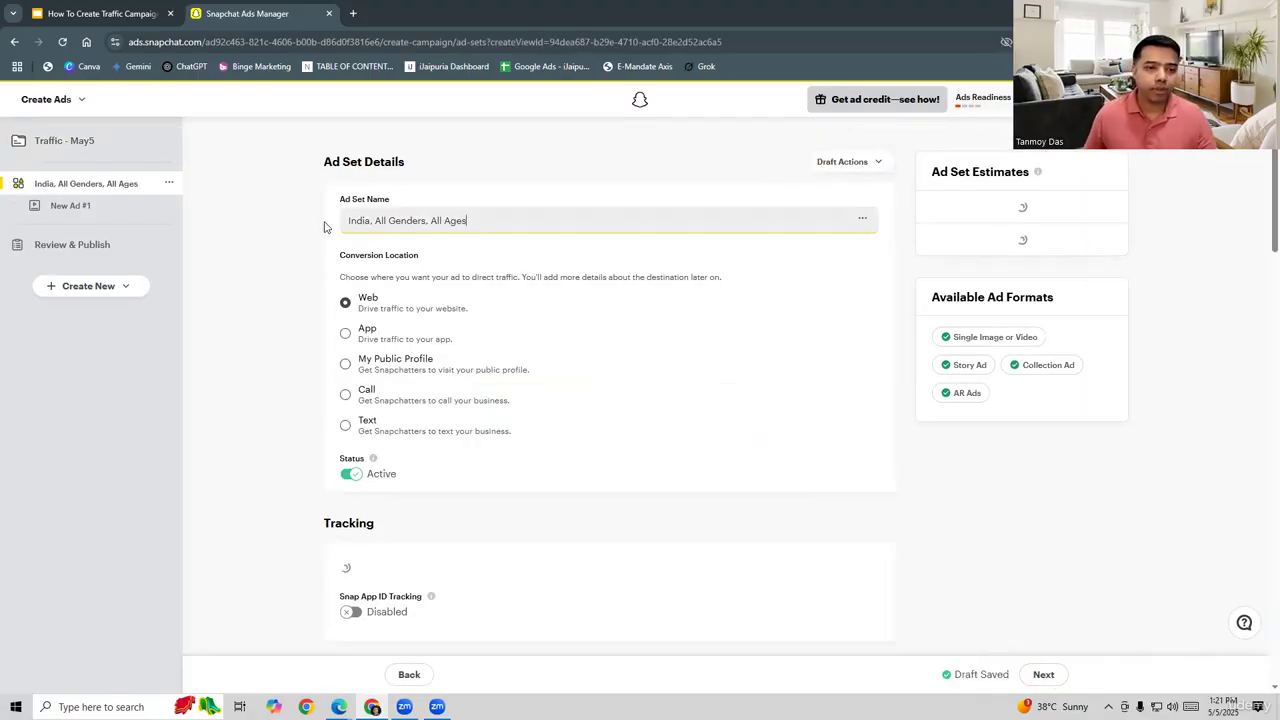
text(Ad)
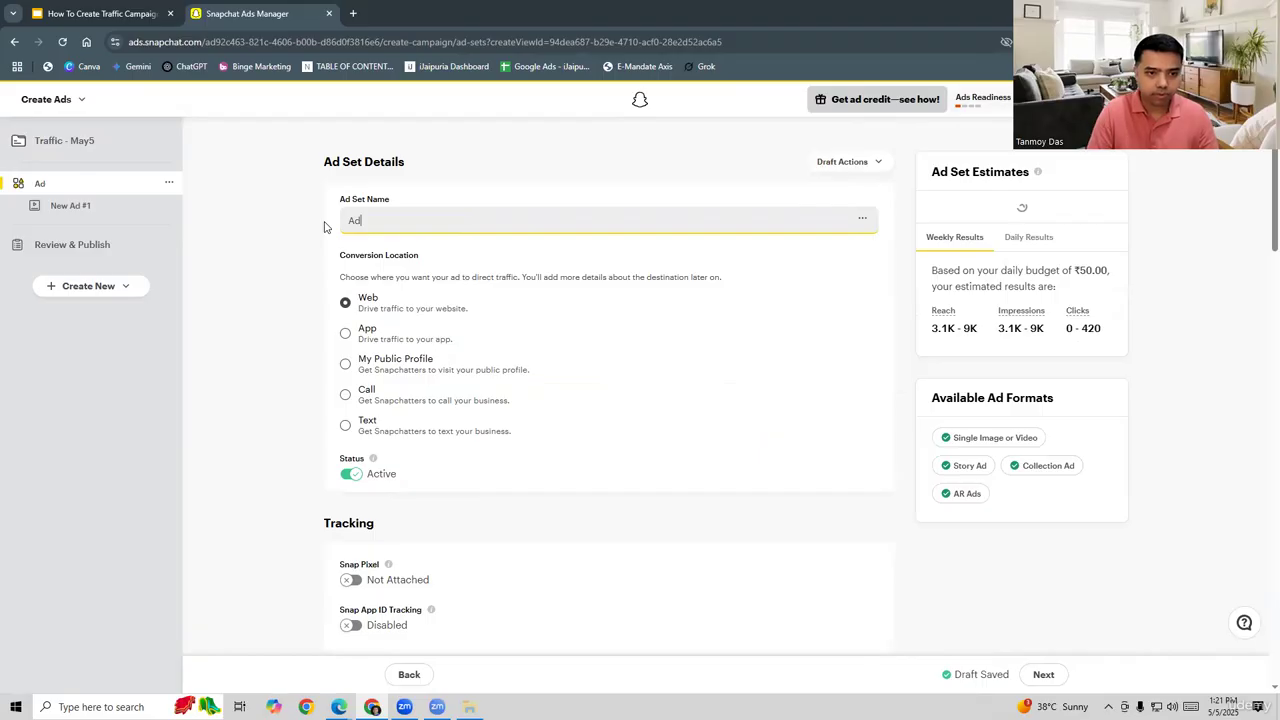
text( Set 2)
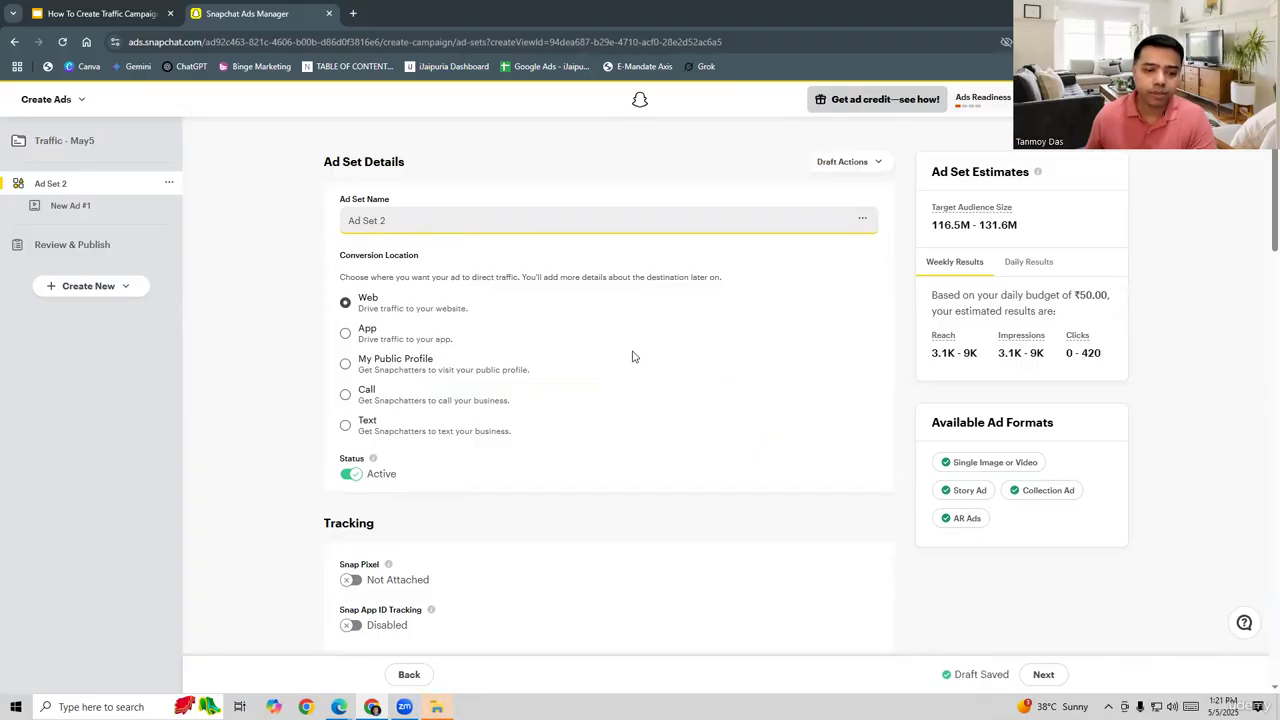
Step: Change the ad set's bid strategy to Max Bid with ₹50 per click
scroll(632, 356, down, 5)
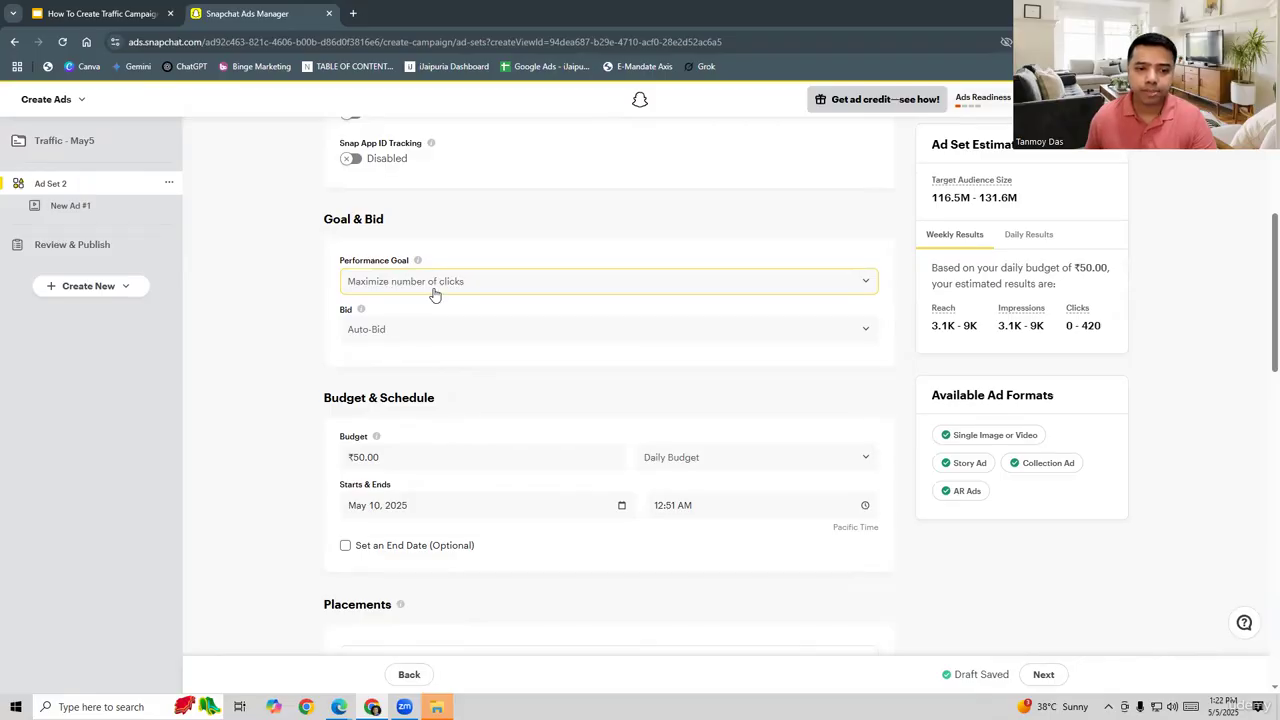
click(424, 333)
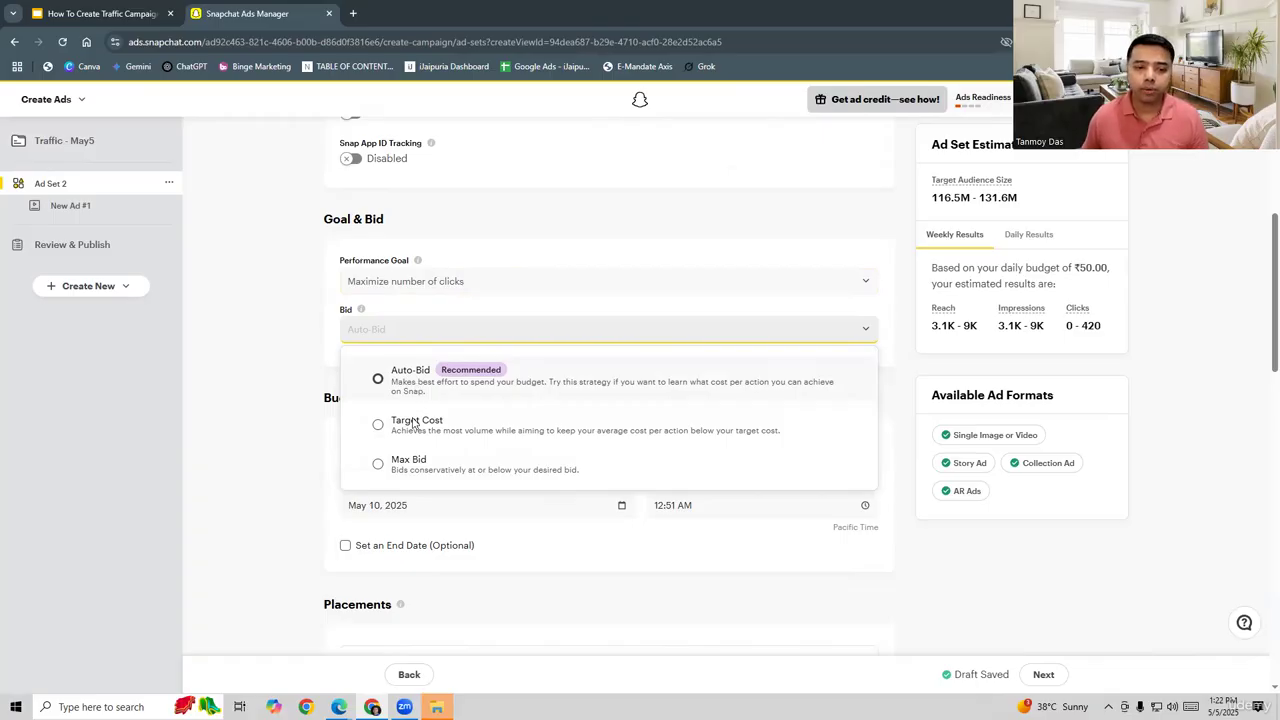
click(420, 476)
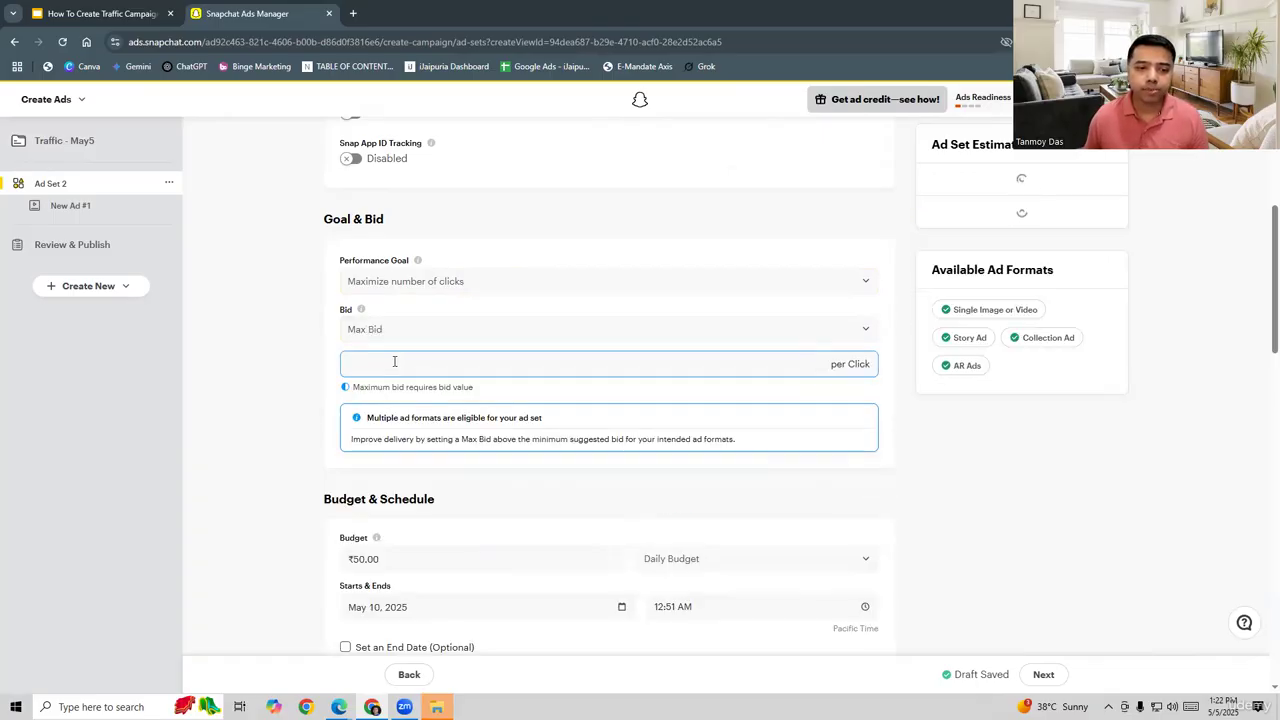
click(394, 361)
text(50)
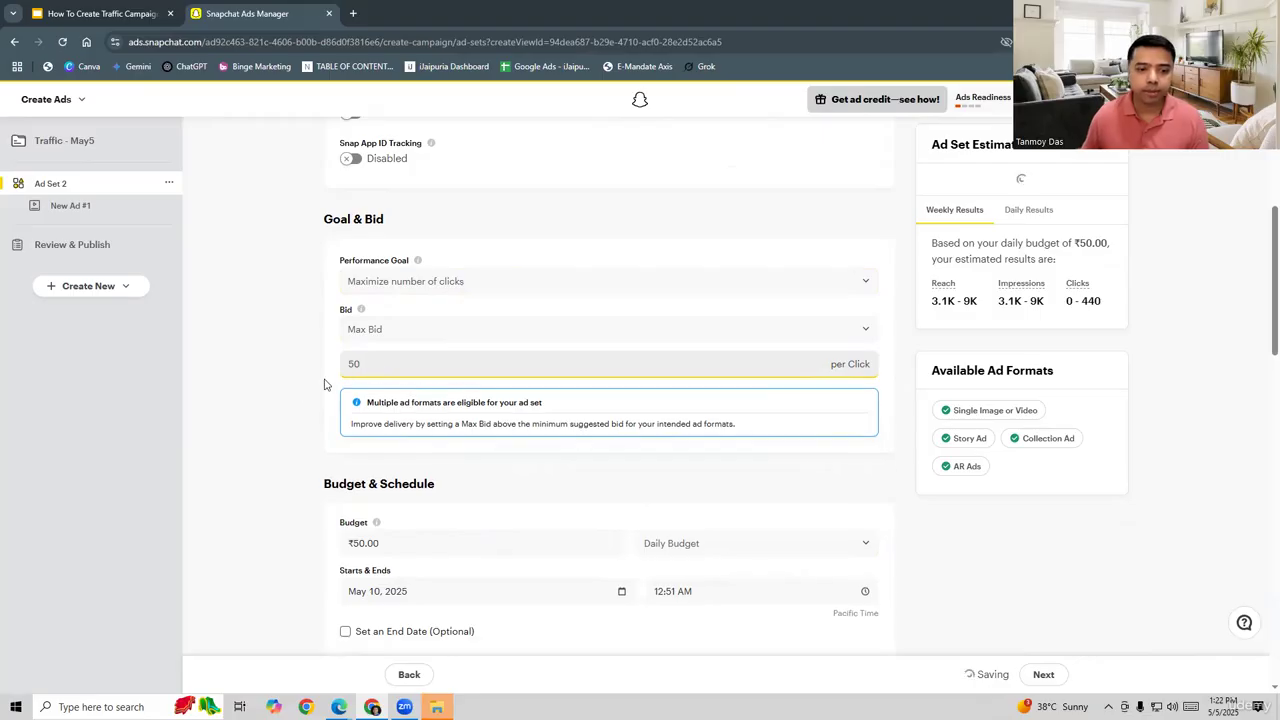
click(288, 389)
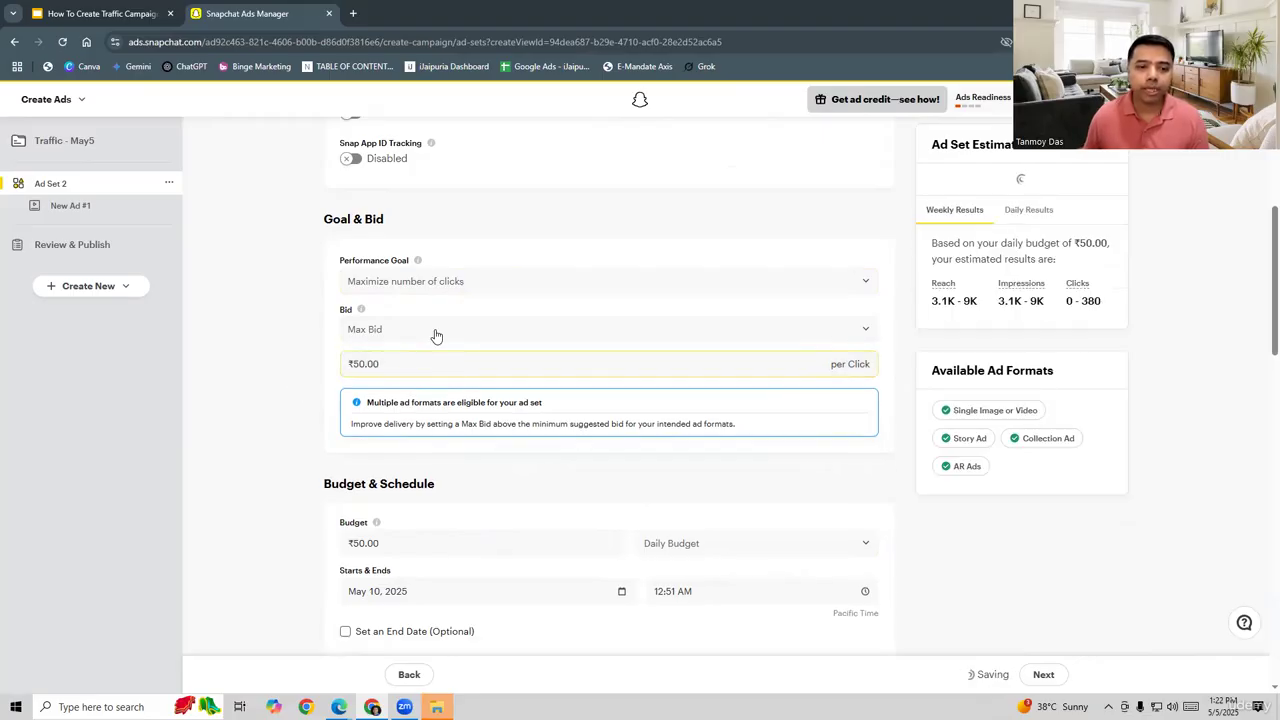
click(434, 332)
click(295, 378)
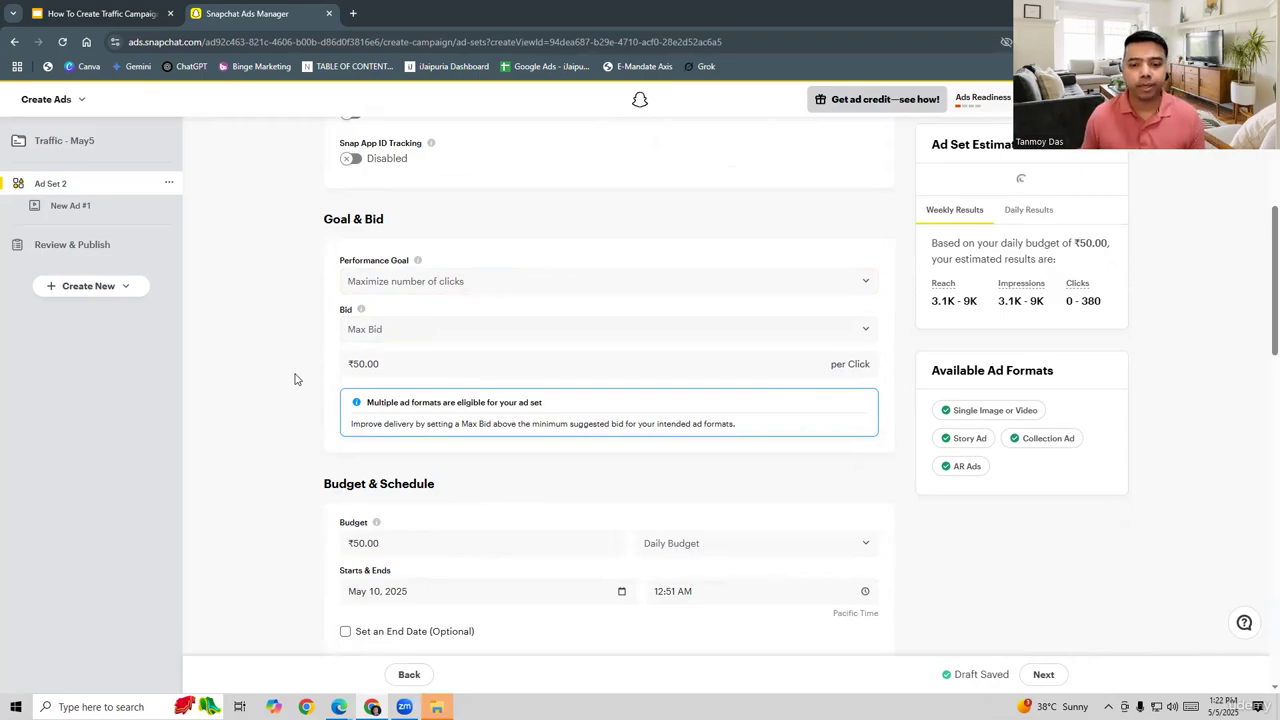
Step: Set the ad set's daily budget to ₹100
scroll(283, 391, down, 2)
click(408, 352)
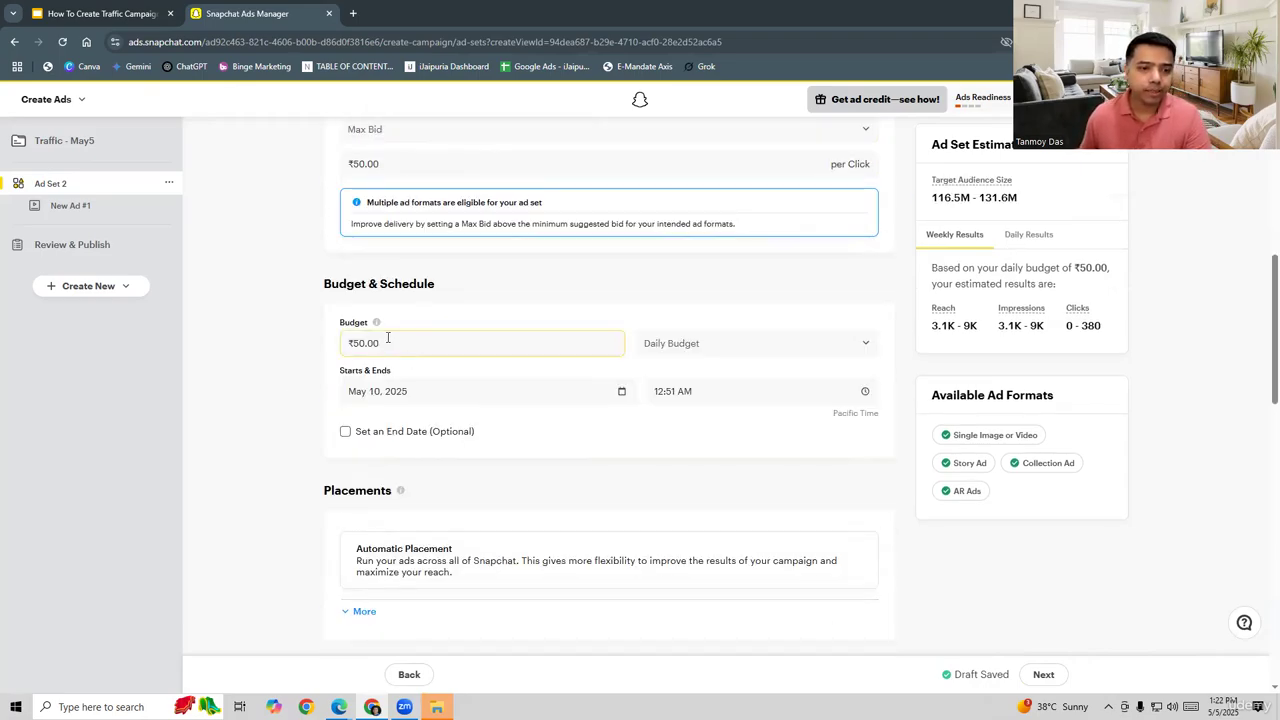
text(100)
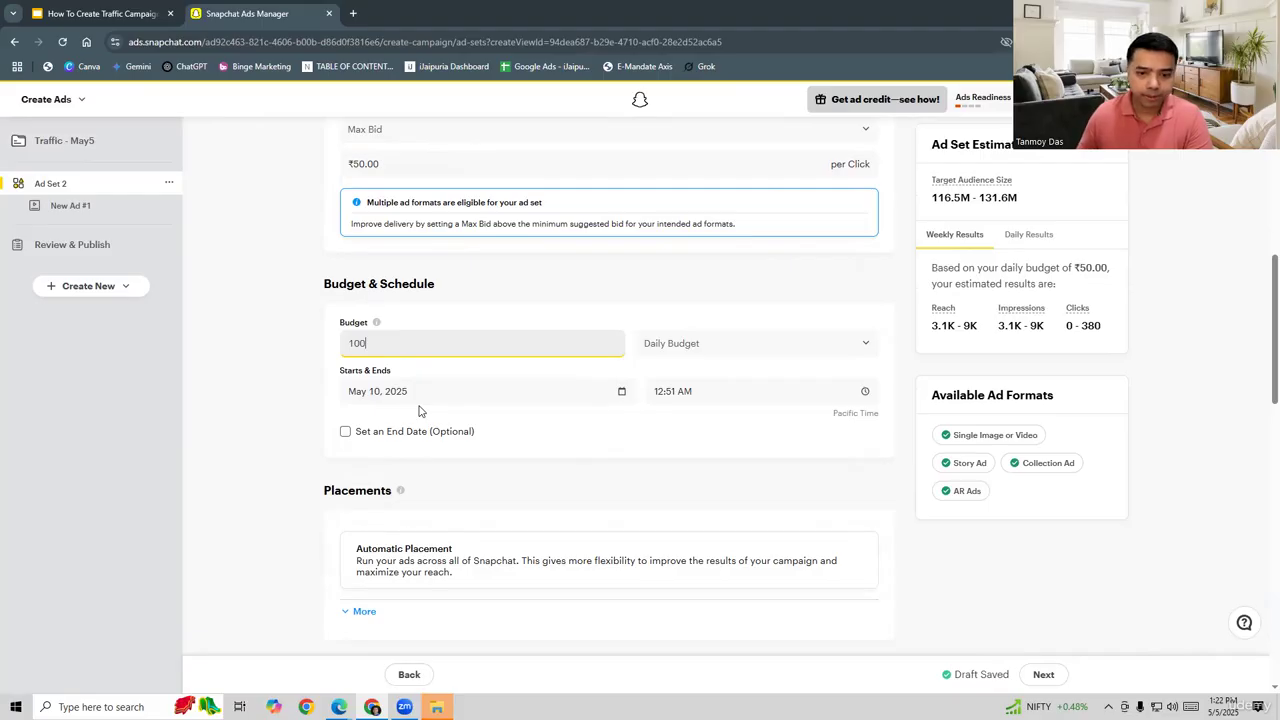
click(283, 411)
Step: Set the maximum age of the ad set's target audience to 30
scroll(284, 412, down, 3)
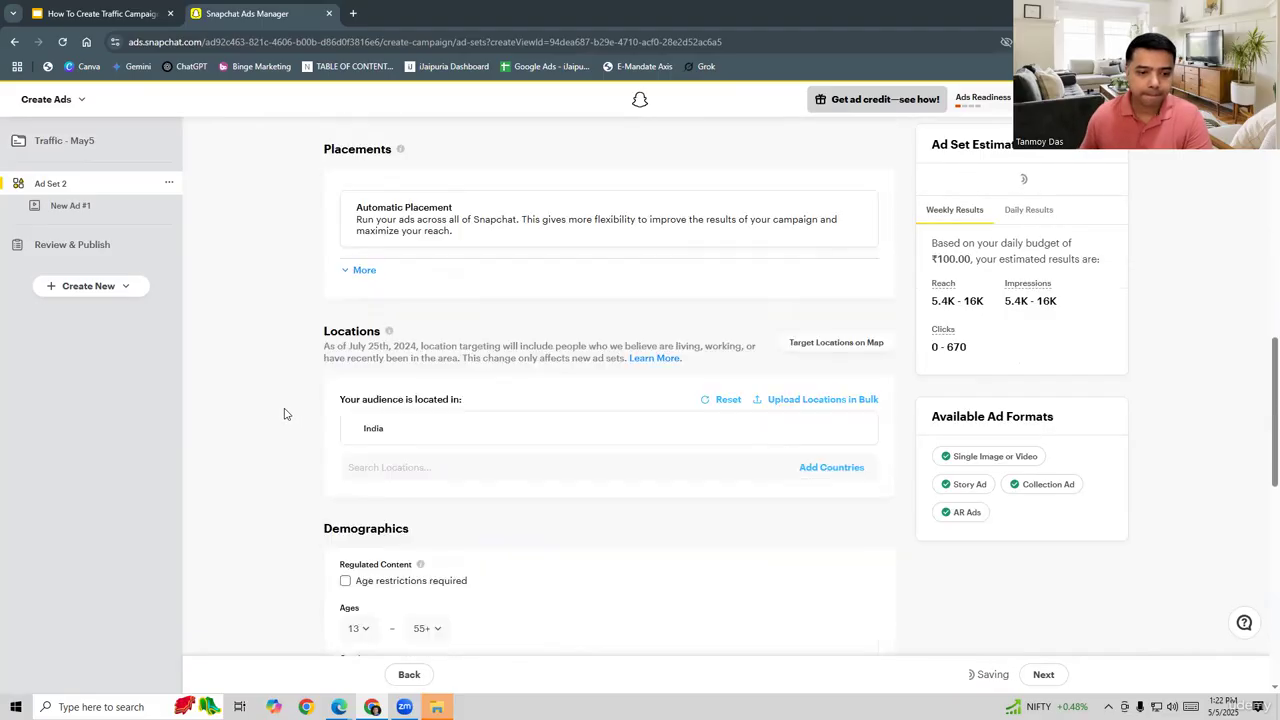
scroll(284, 414, down, 2)
scroll(284, 414, up, 1)
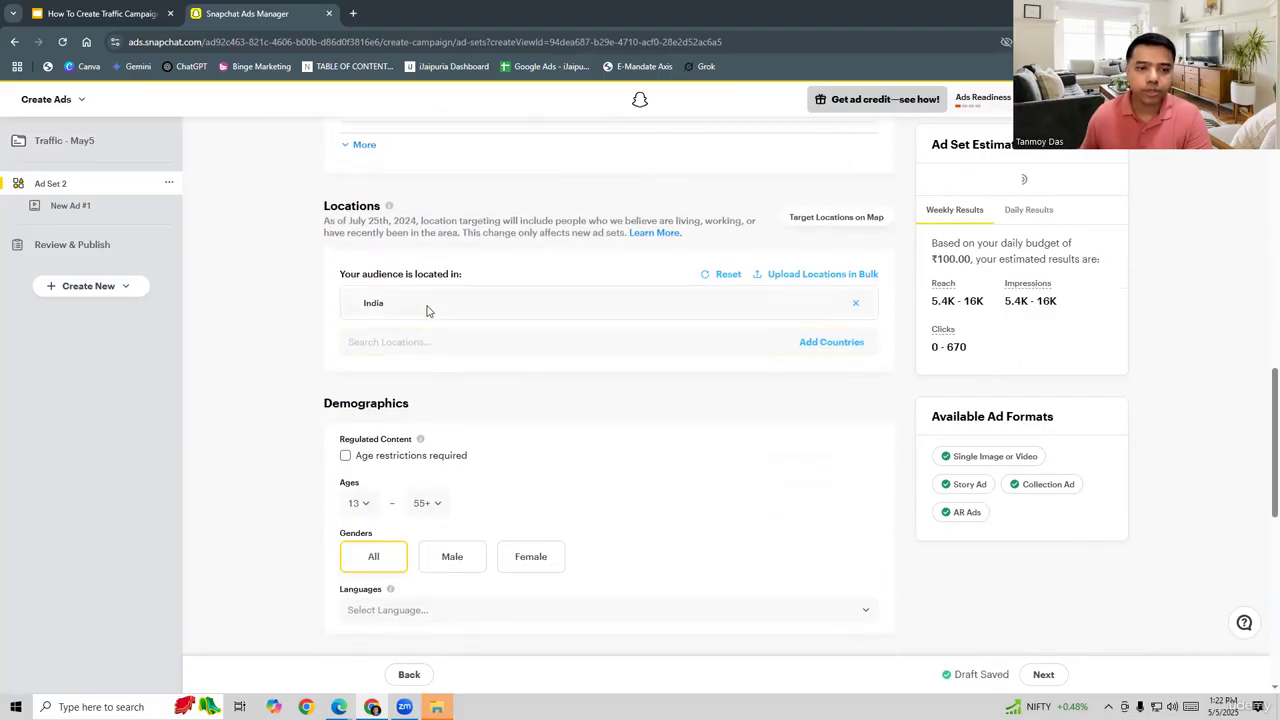
scroll(598, 449, down, 1)
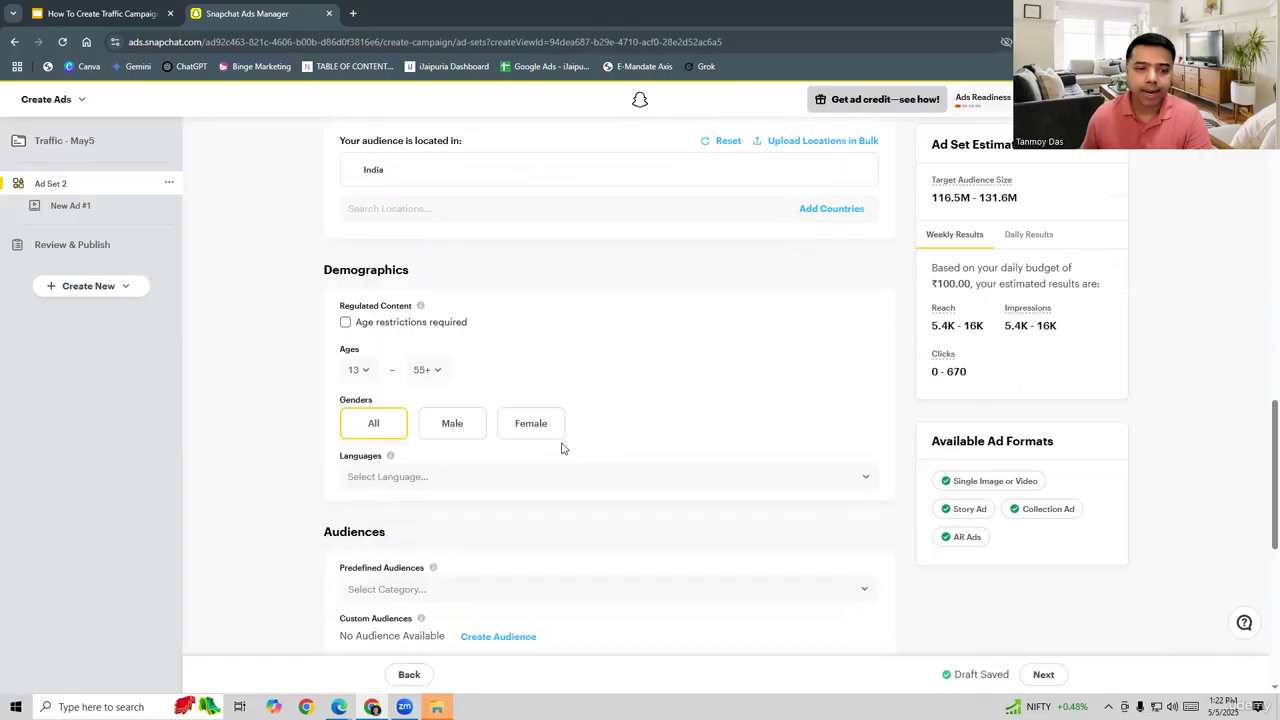
click(423, 372)
scroll(426, 470, down, 2)
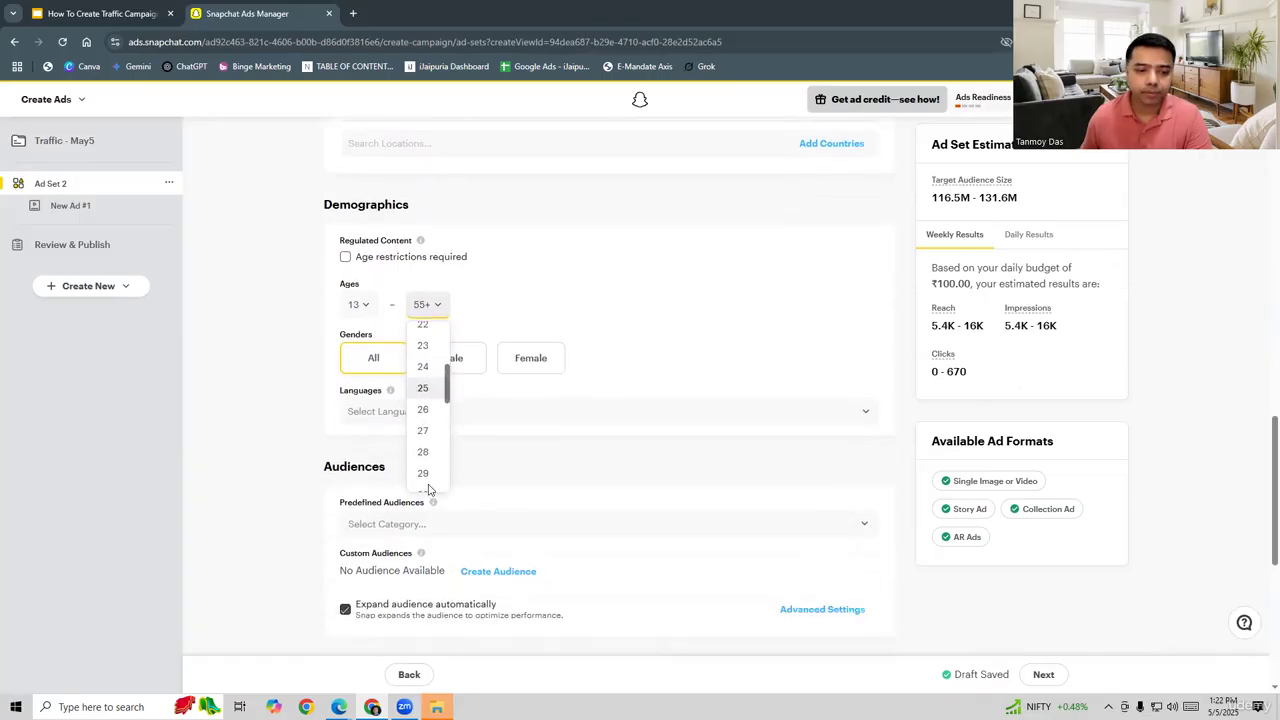
scroll(428, 489, down, 1)
click(422, 348)
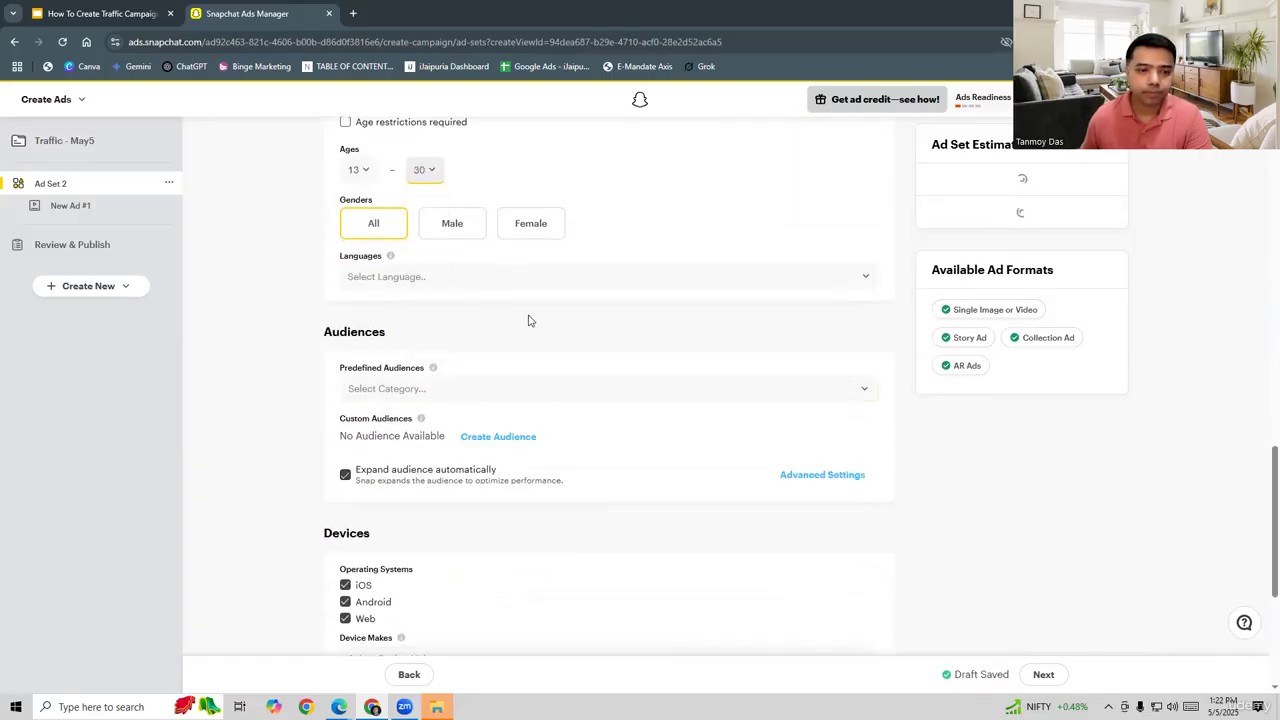
Step: Add the predefined Lifestyles audiences Beachgoers & Surfers and Automotive Enthusiasts to the ad set
scroll(528, 320, down, 1)
scroll(440, 275, up, 1)
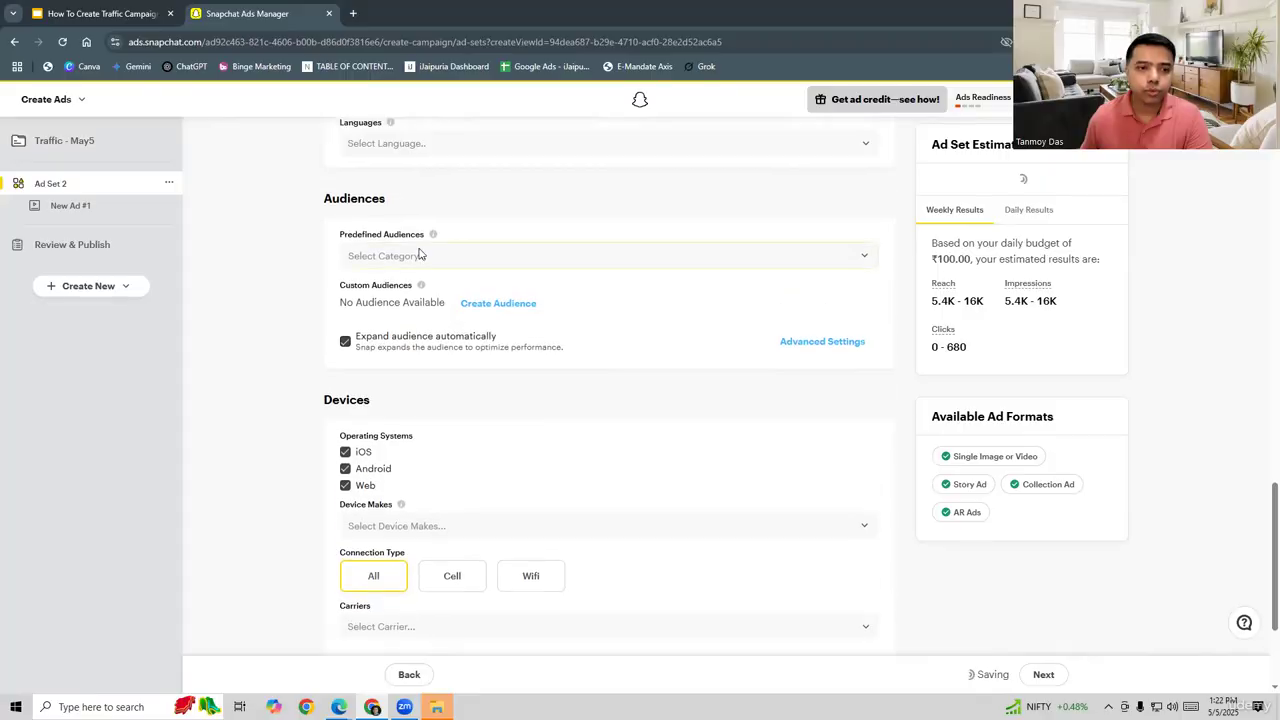
click(428, 258)
click(382, 280)
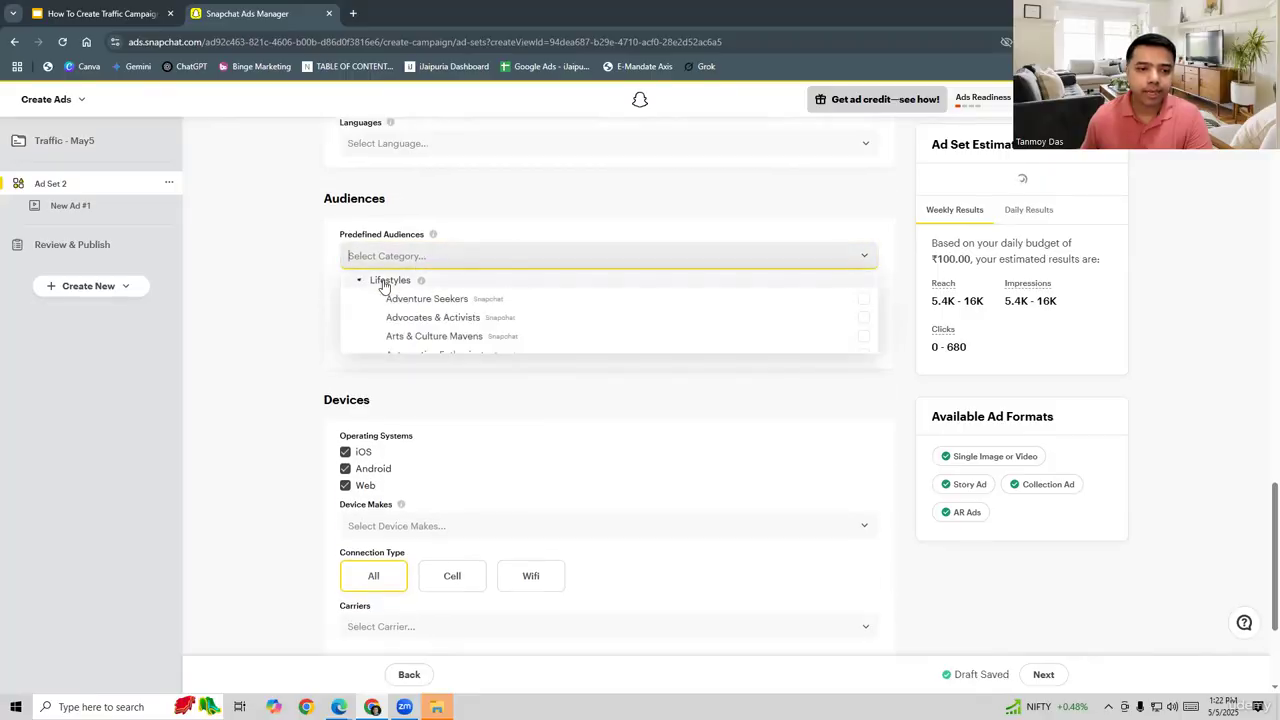
click(423, 376)
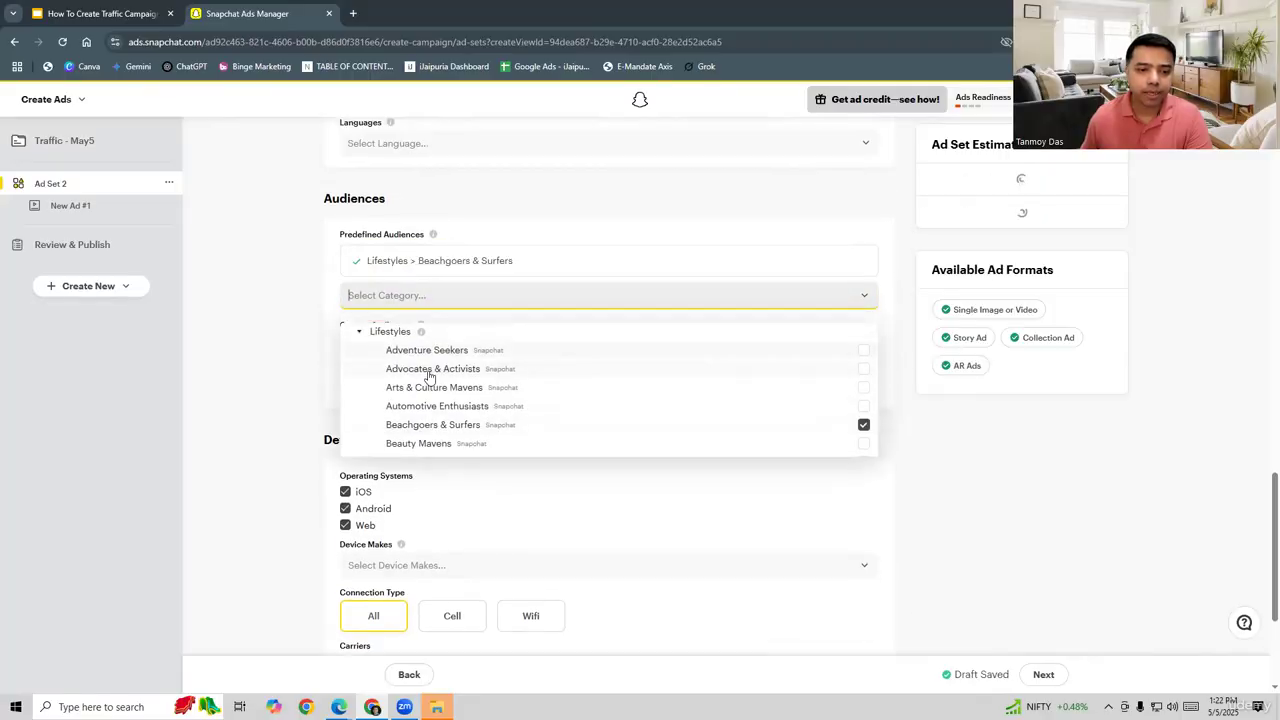
click(863, 355)
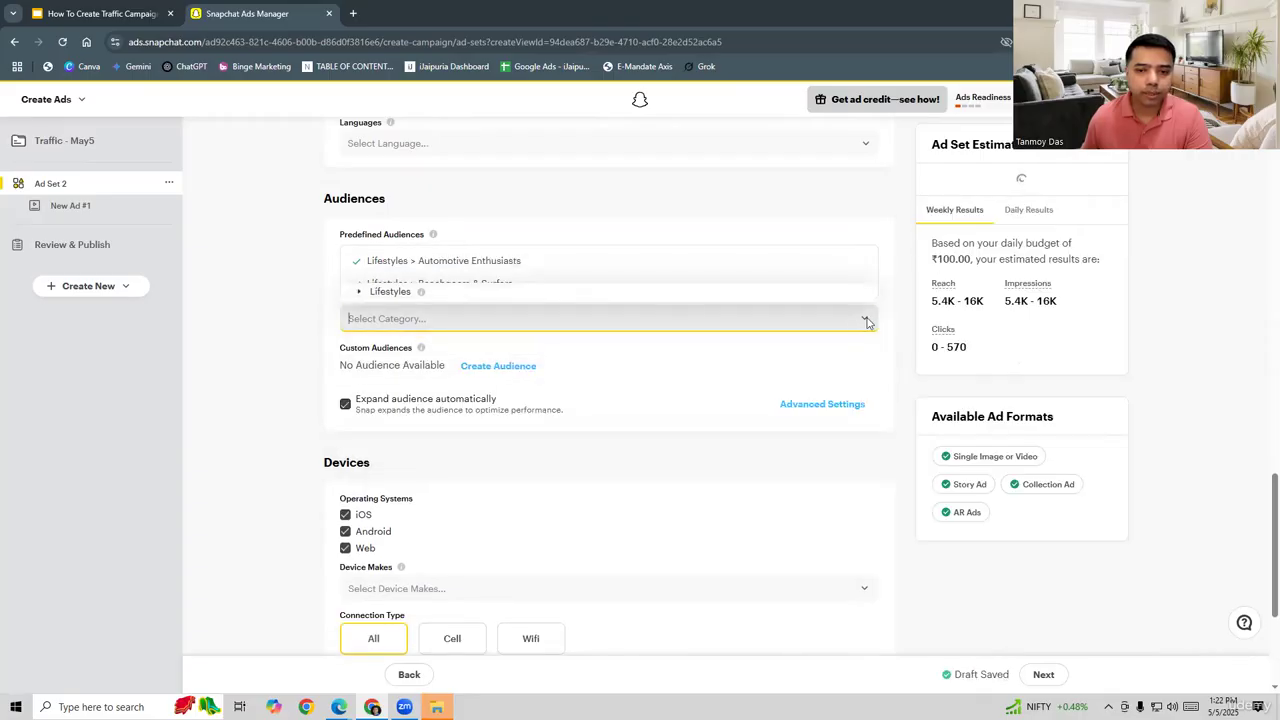
Step: Add the Lifestyles audiences Developers, Do-It-Yourselfers, and Fashion & Style Gurus to the predefined audiences
click(372, 291)
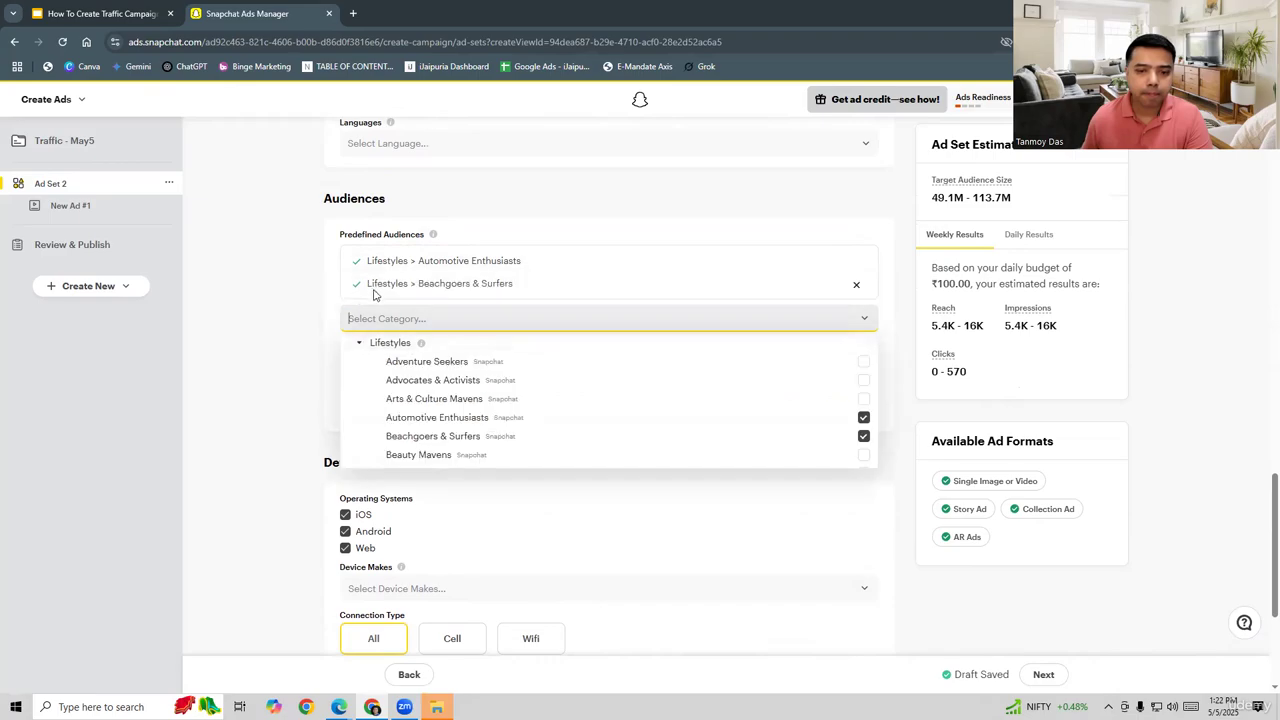
scroll(838, 425, down, 3)
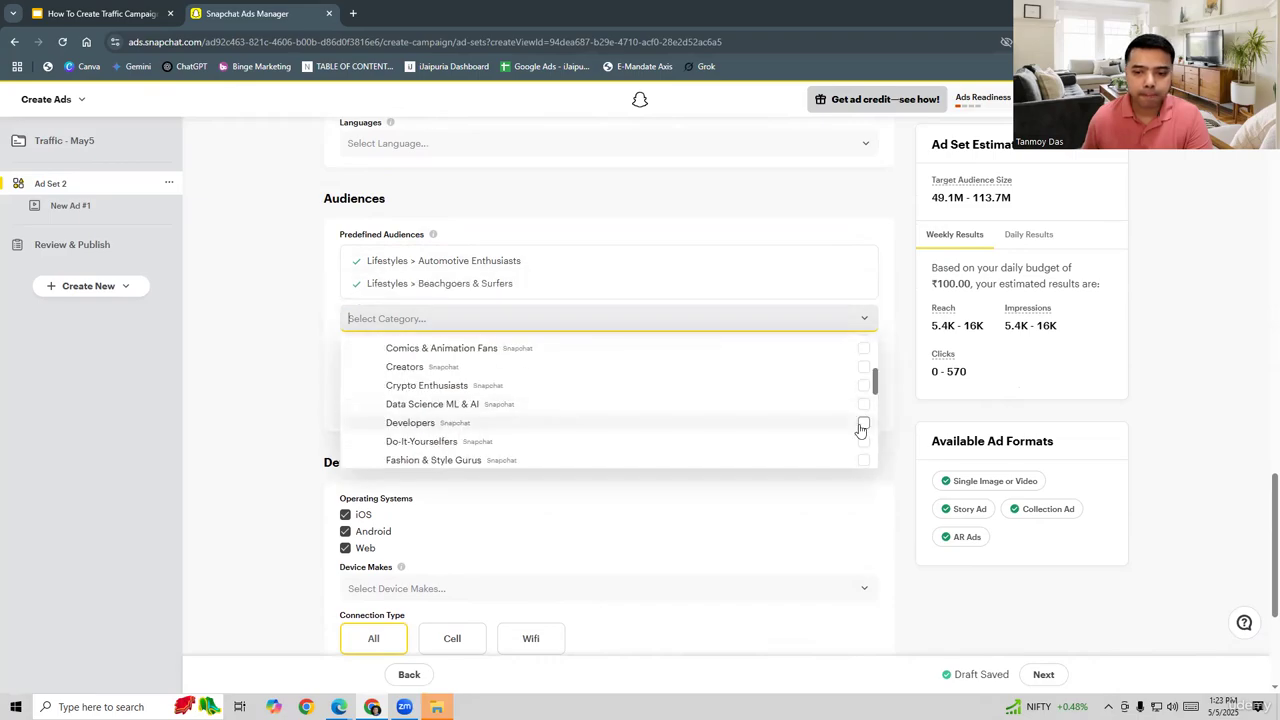
click(862, 424)
click(863, 492)
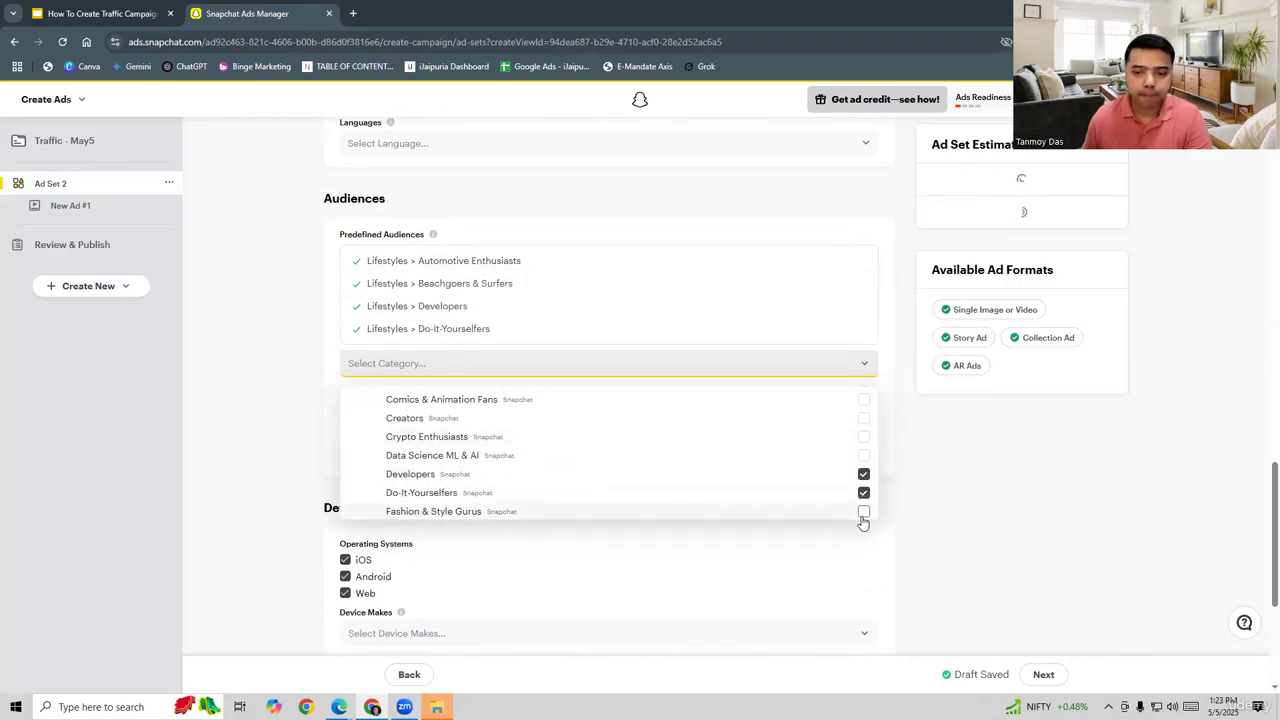
click(862, 511)
click(233, 392)
Step: Try the Accelerated pacing type in the ad set's delivery settings
scroll(232, 391, down, 2)
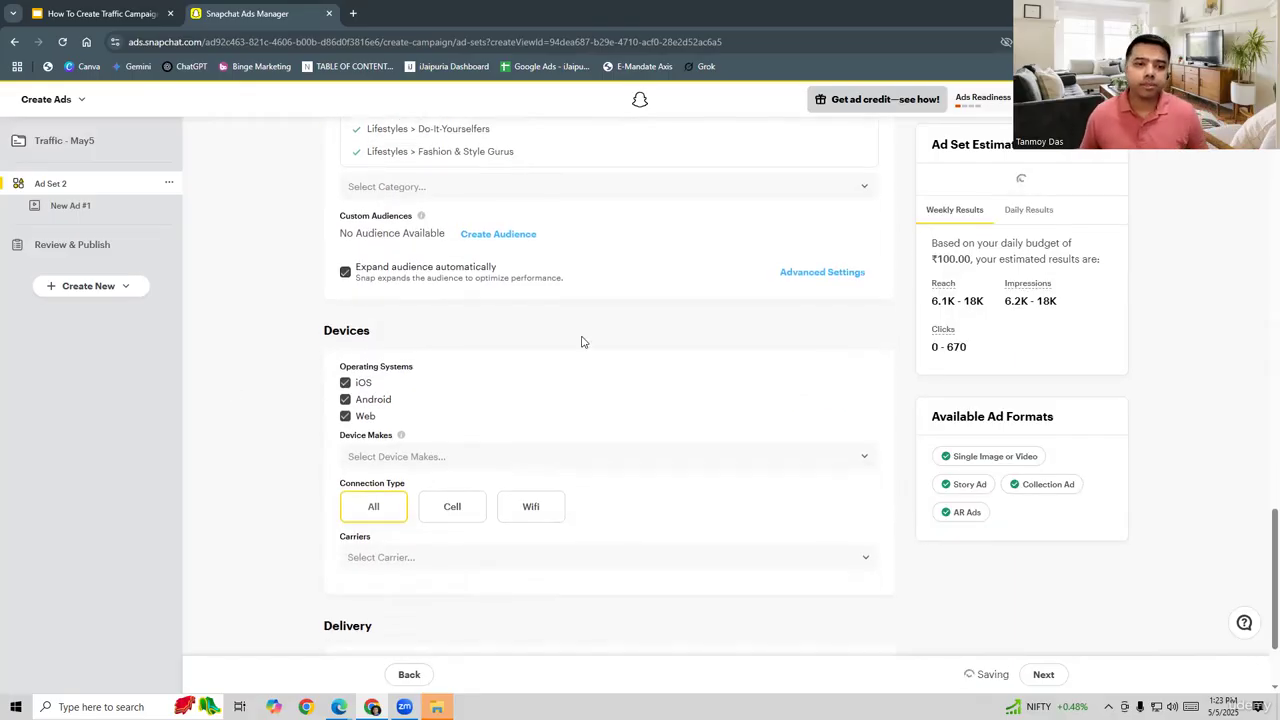
scroll(621, 384, down, 2)
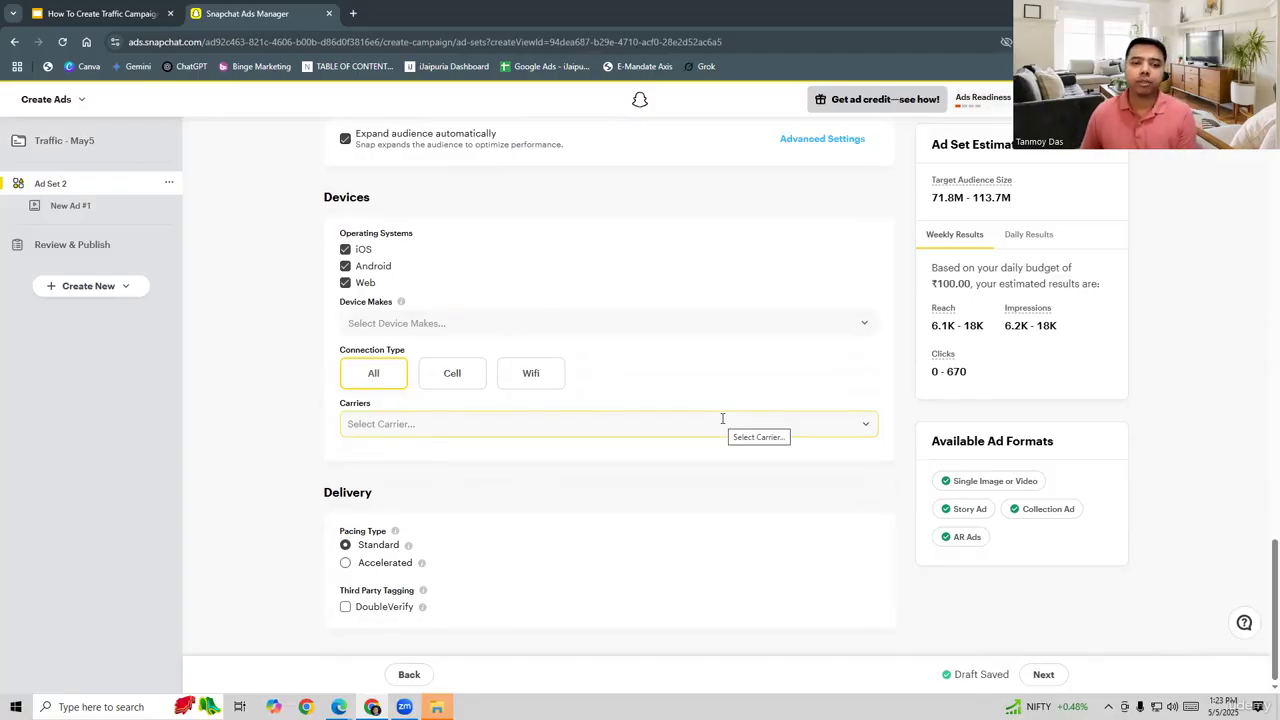
scroll(722, 418, down, 1)
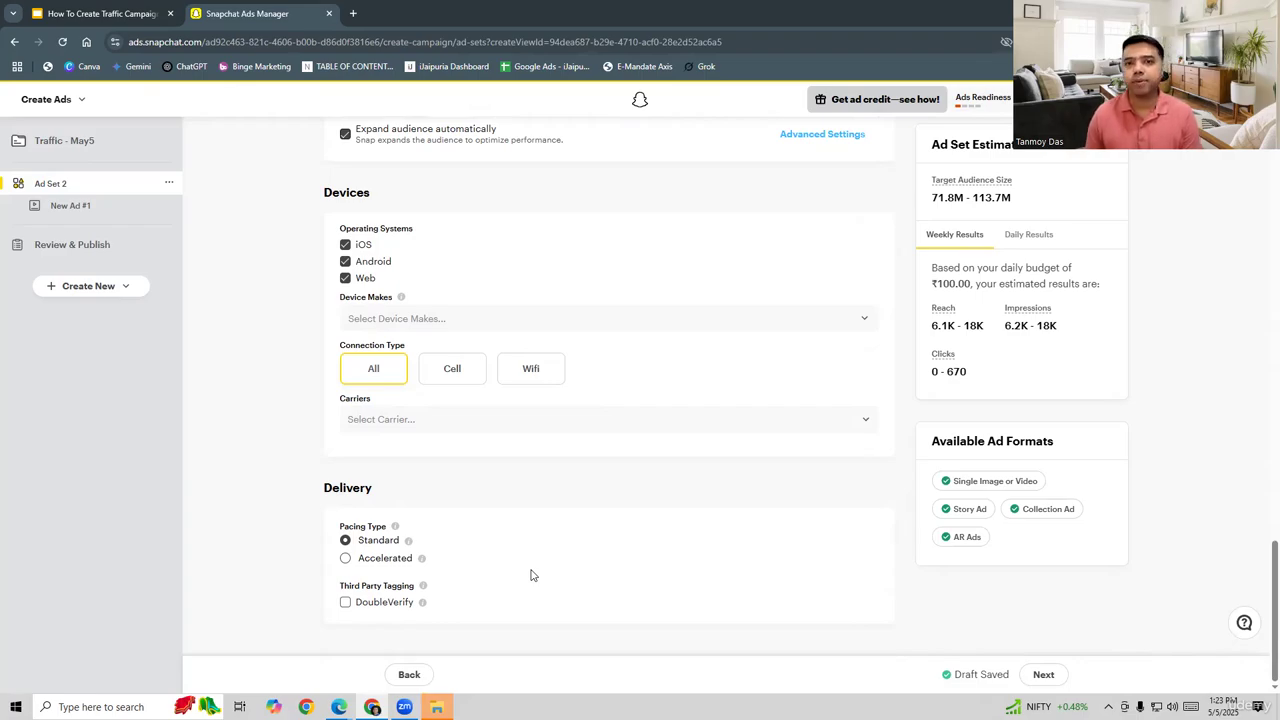
click(346, 559)
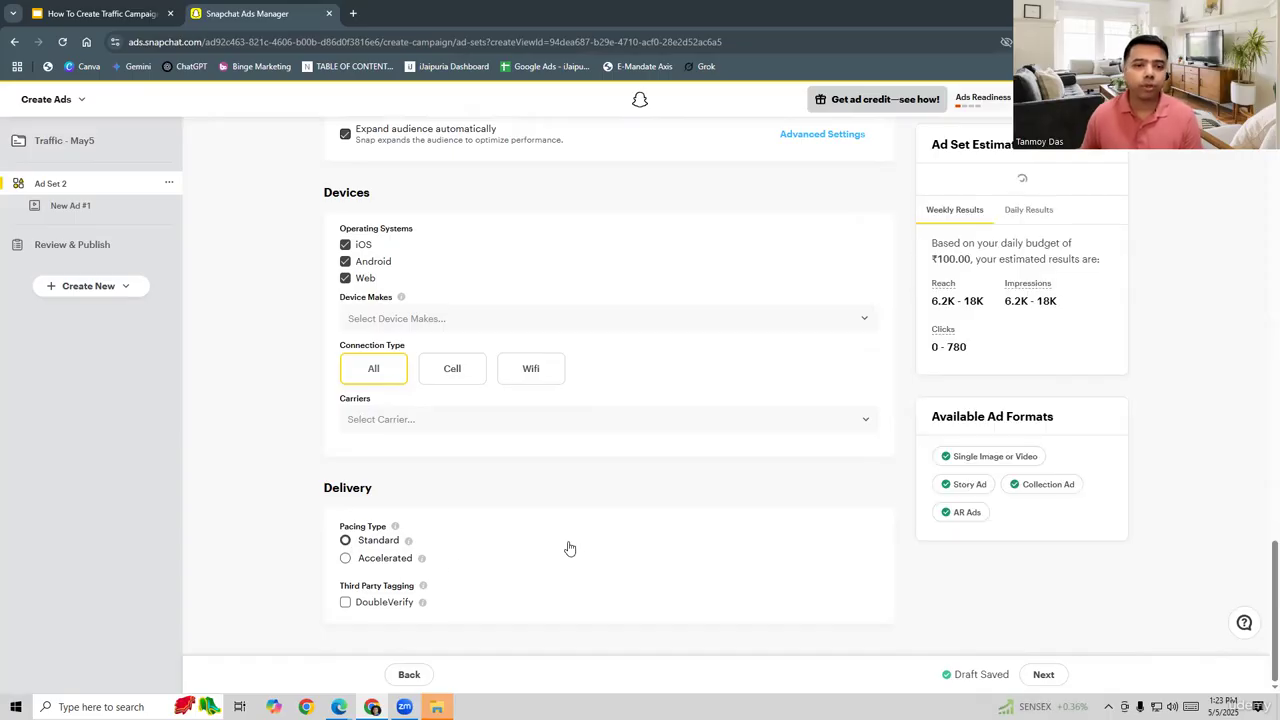
Step: Proceed to the ad setup, name the ad "Traffic Ad" and choose the Story Ad format
click(1048, 679)
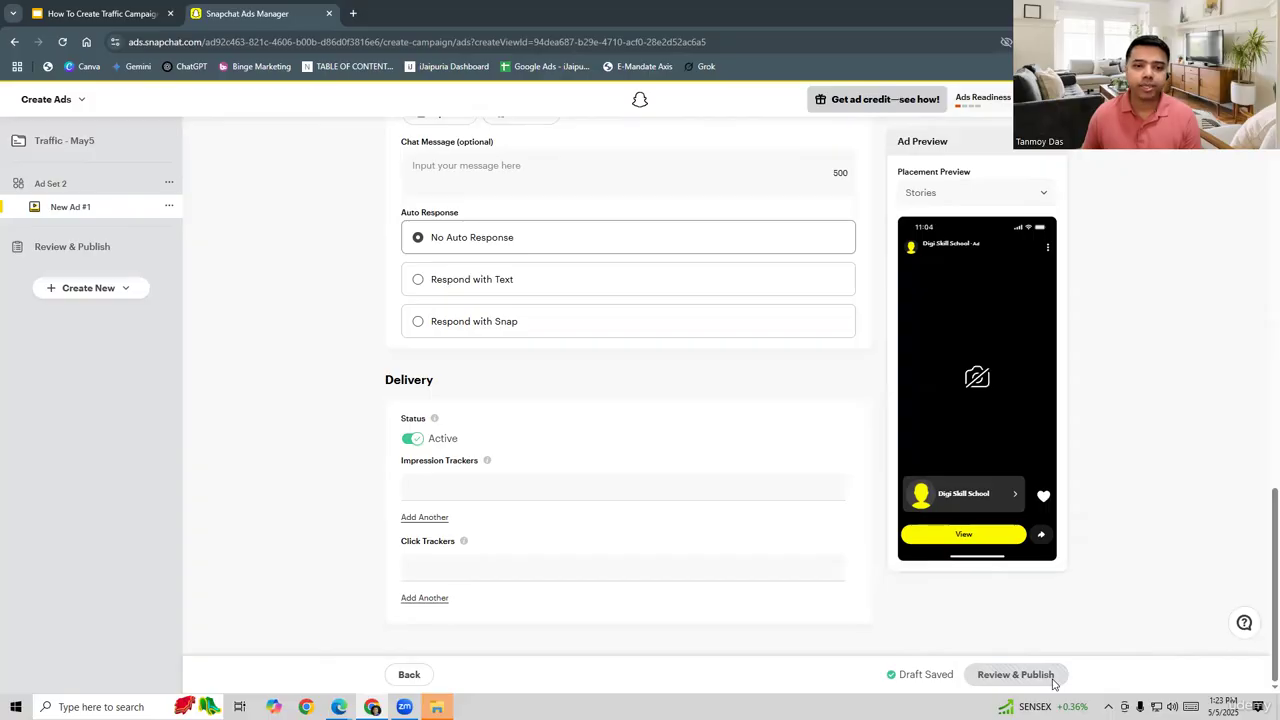
scroll(617, 399, up, 15)
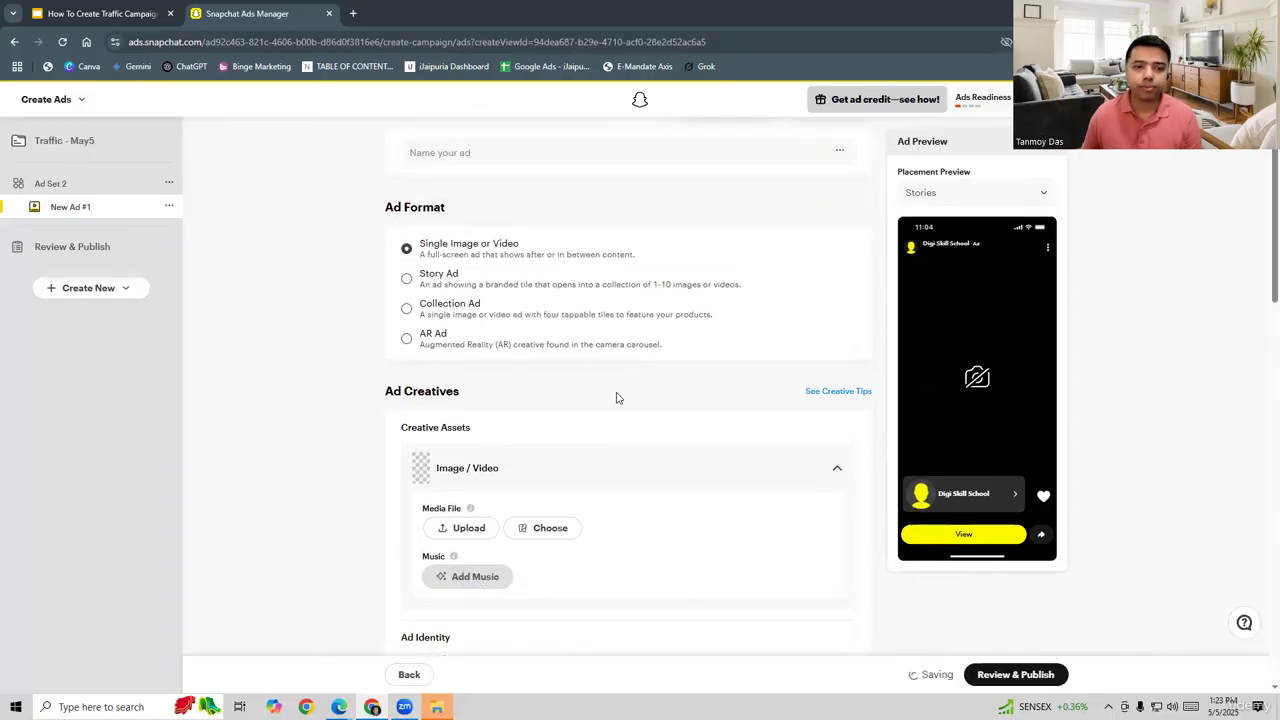
click(481, 207)
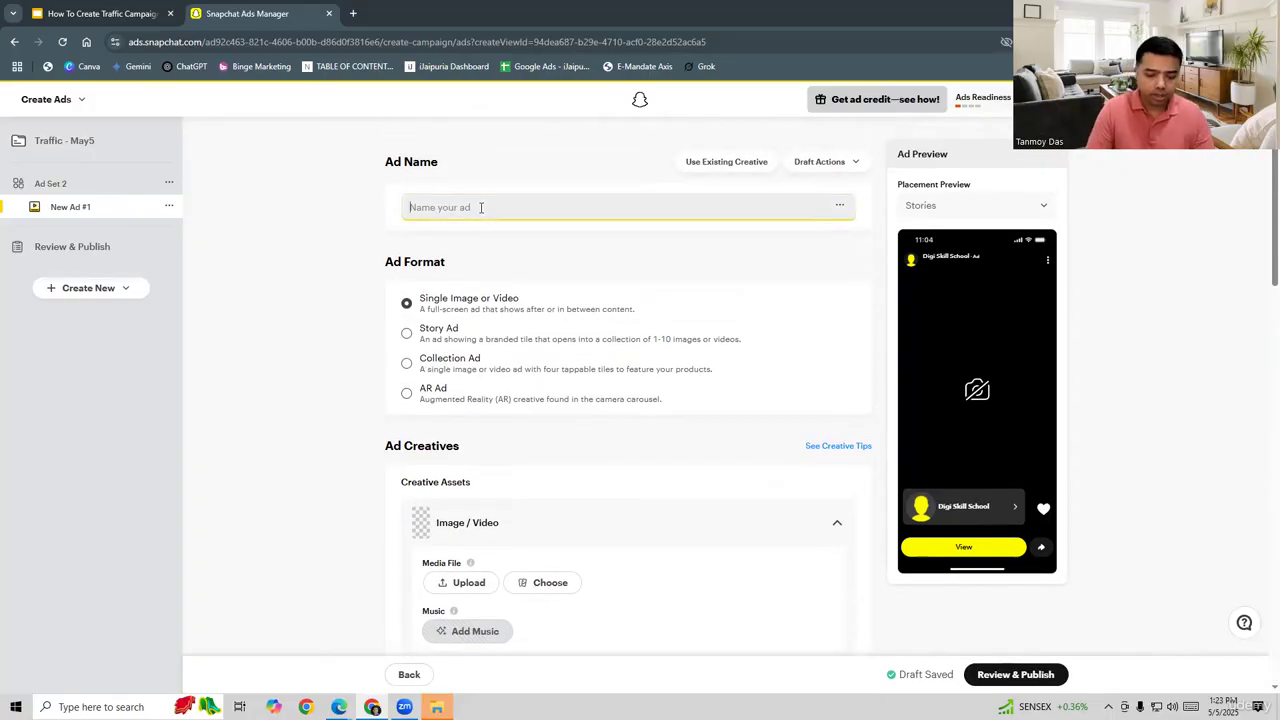
text(Traffic Ad)
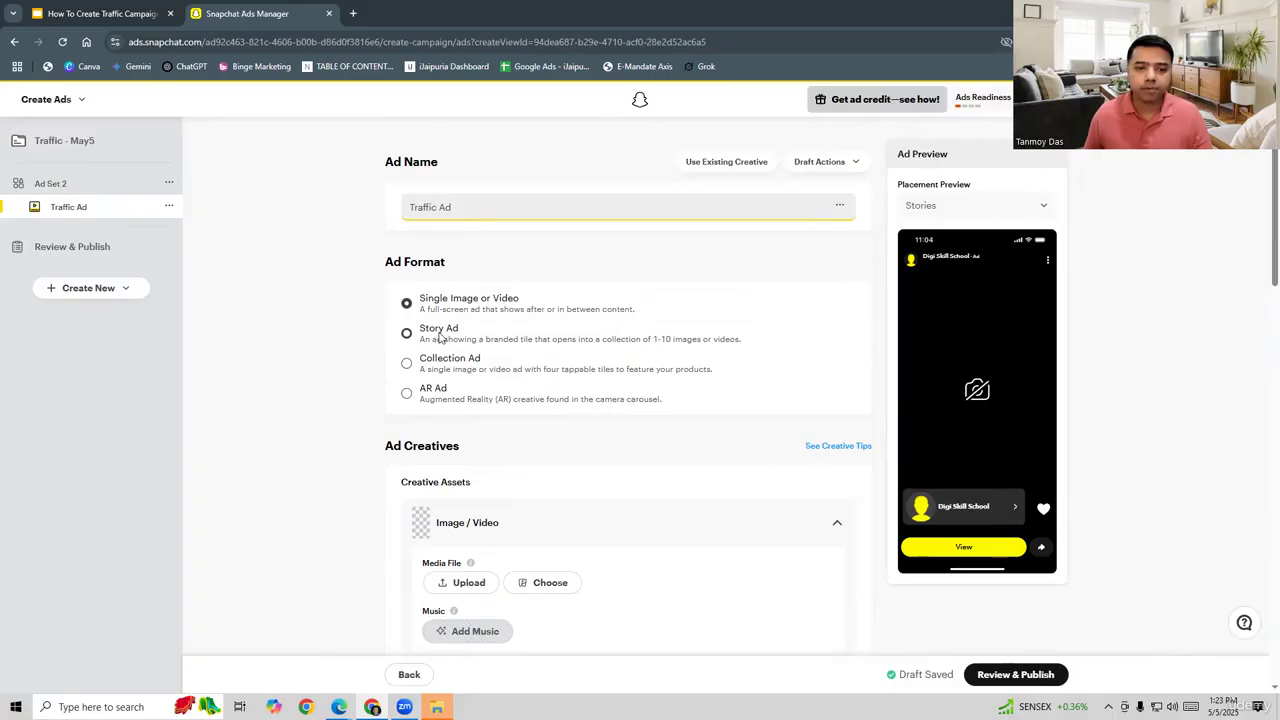
click(438, 338)
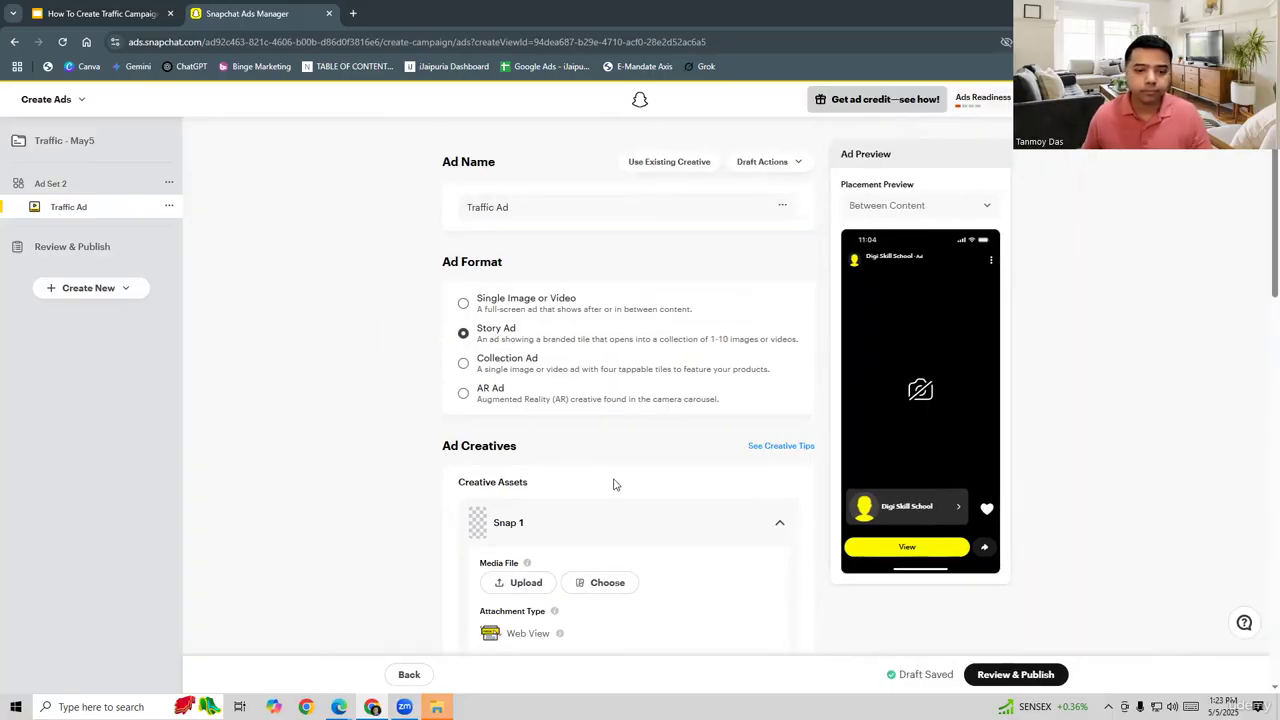
click(538, 207)
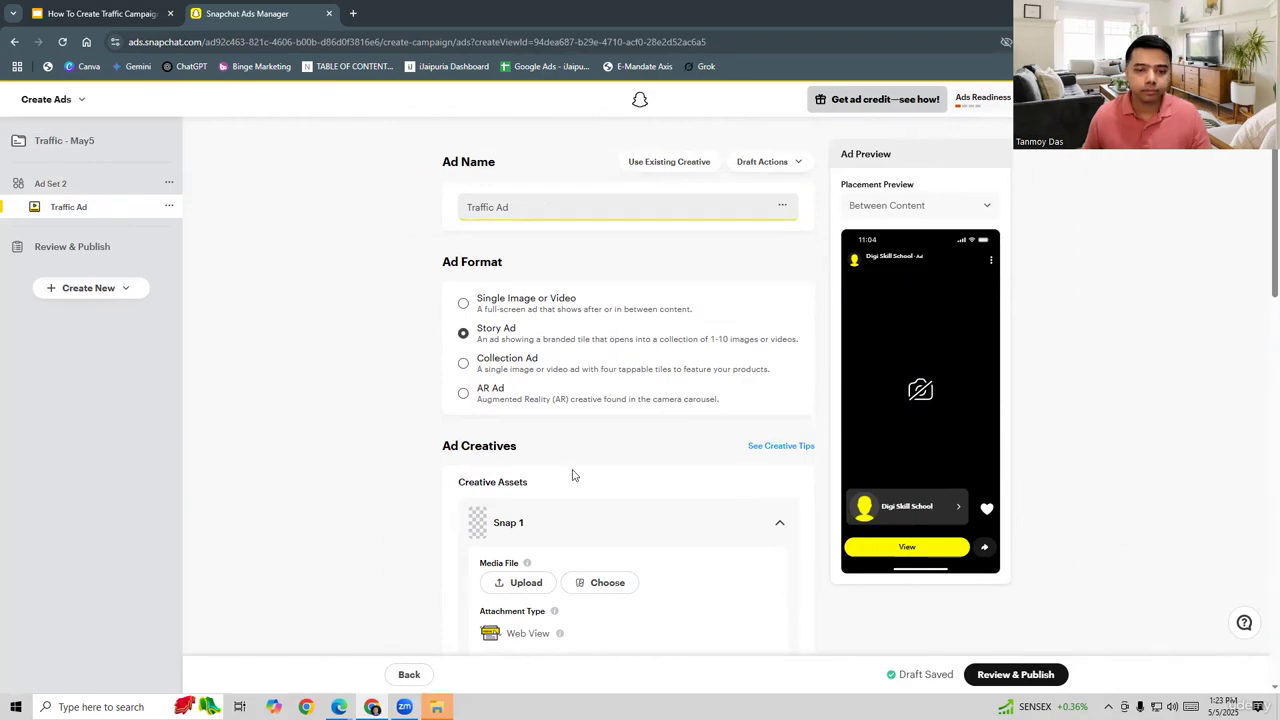
scroll(574, 479, down, 2)
click(522, 390)
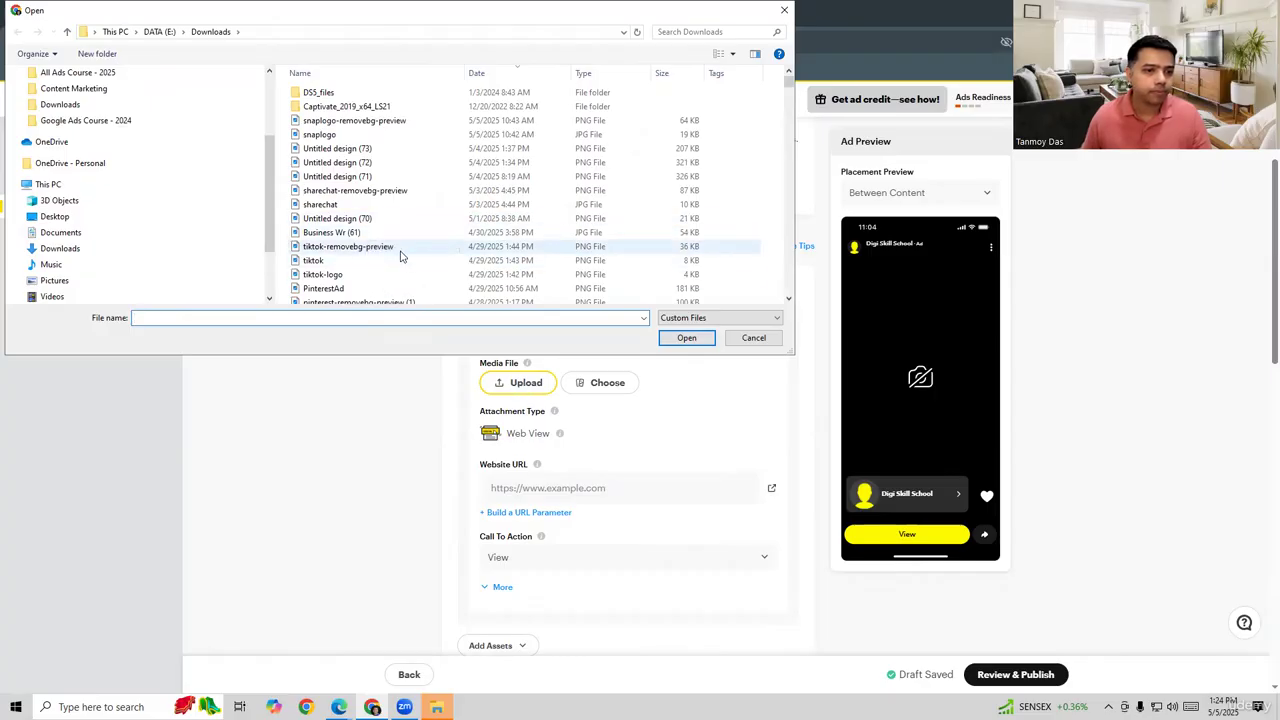
scroll(400, 256, down, 1)
scroll(395, 256, down, 2)
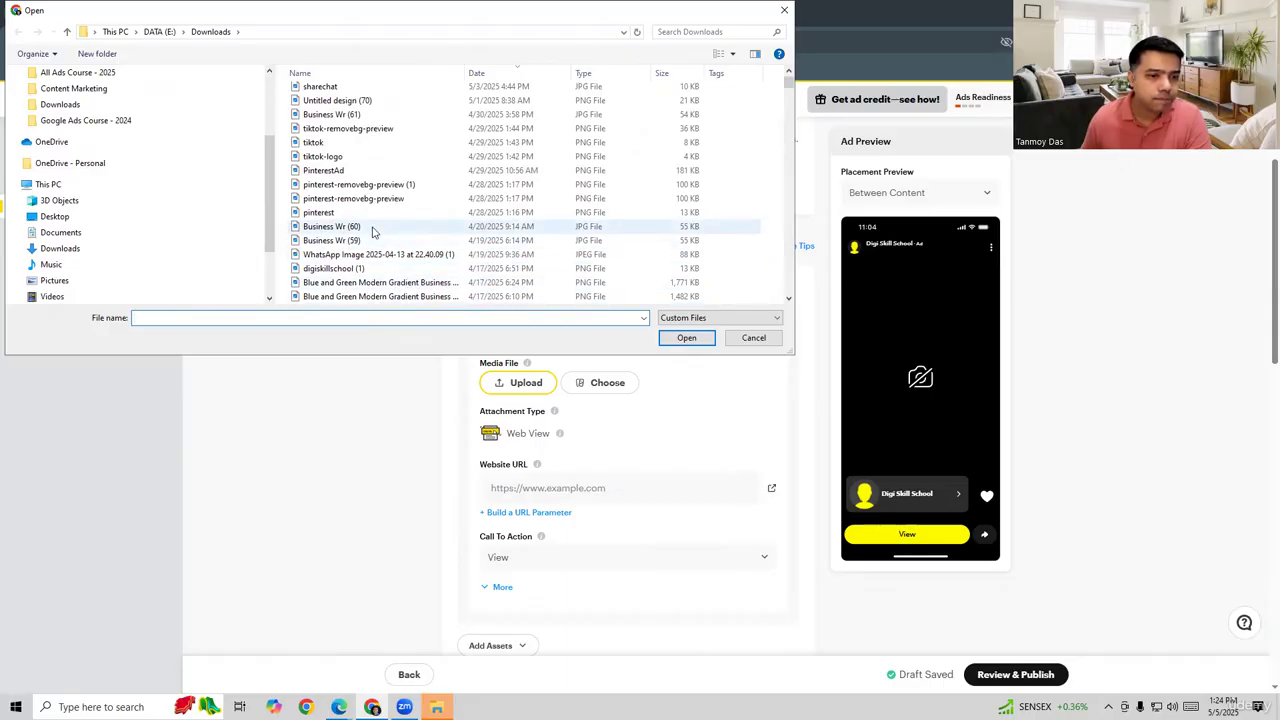
click(400, 287)
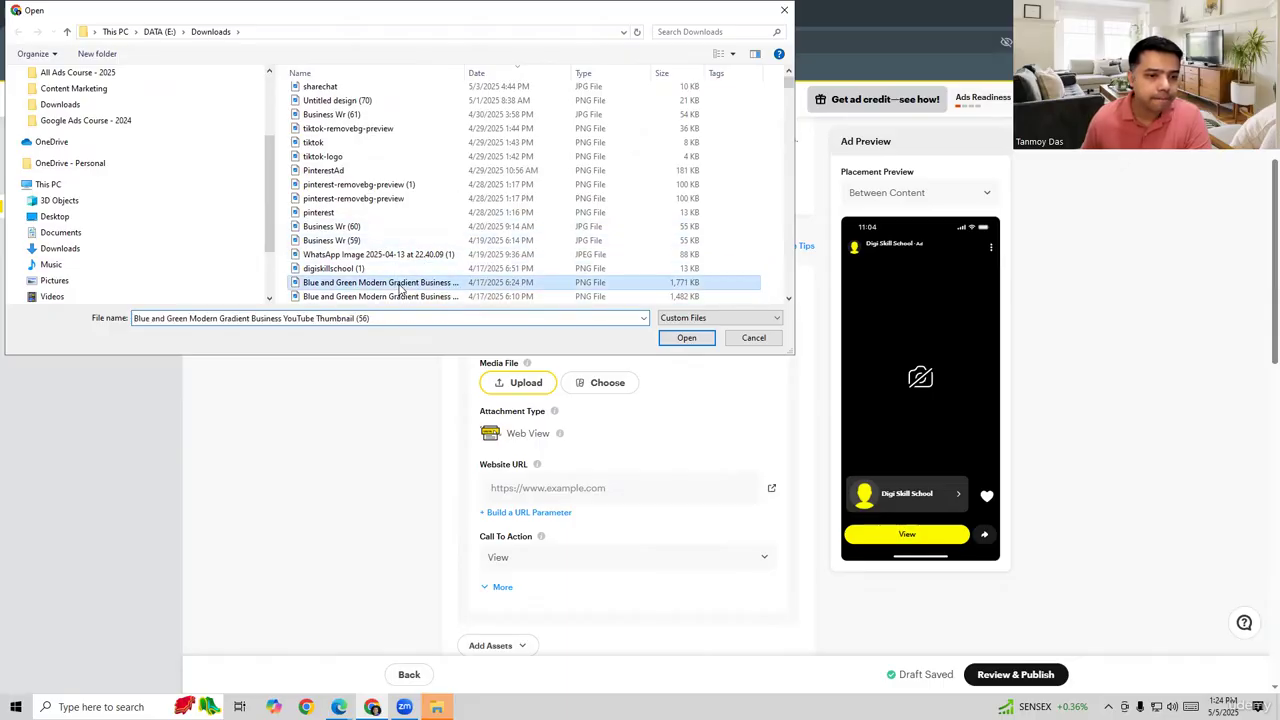
click(686, 337)
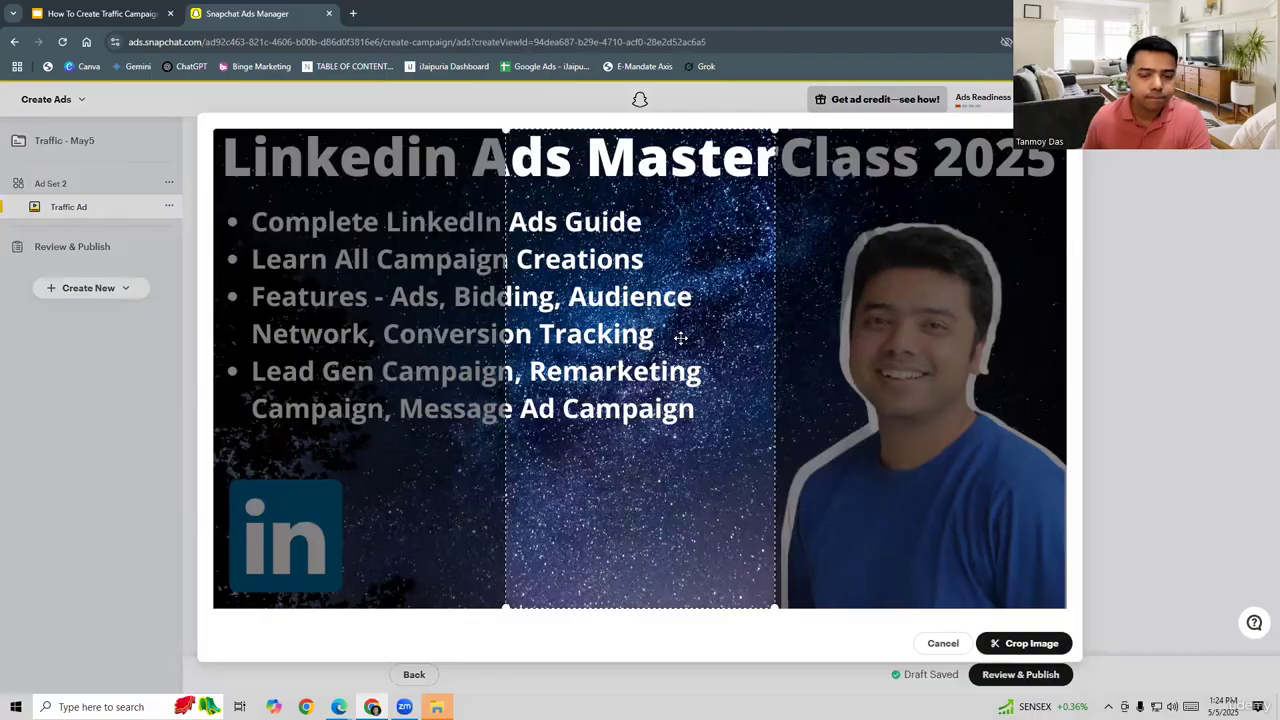
click(942, 643)
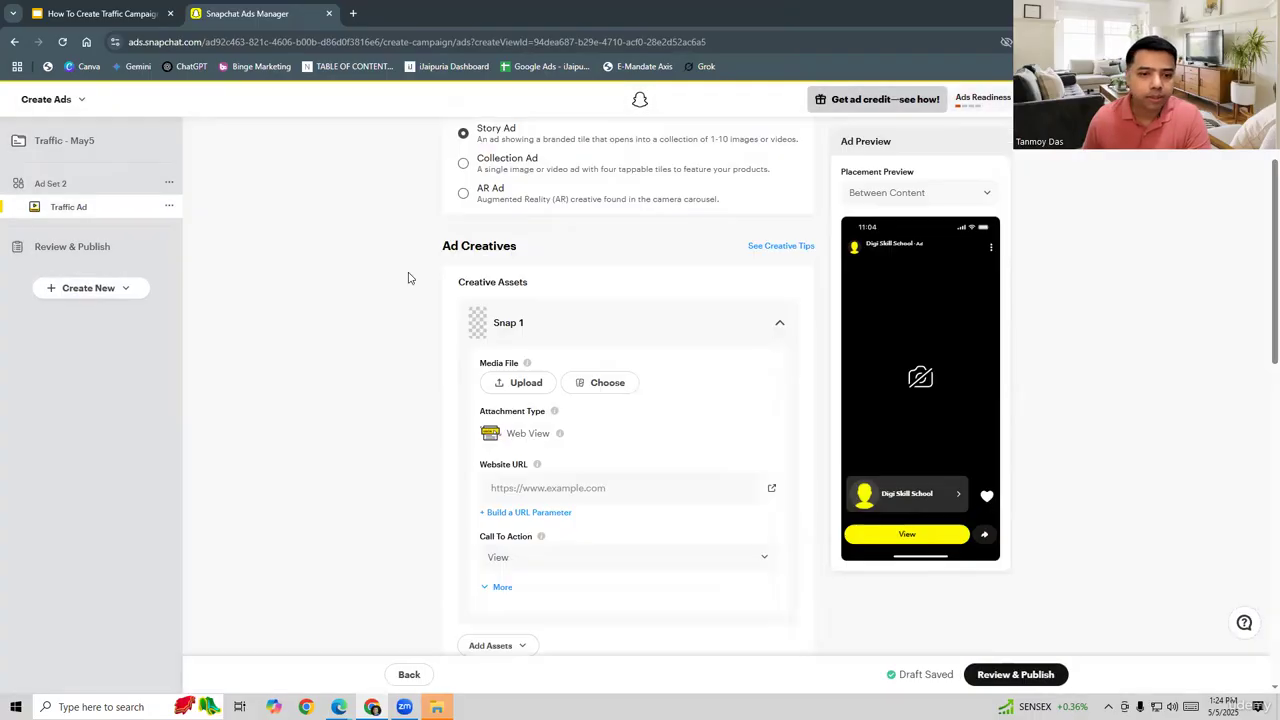
Step: Upload Horse2.png as Snap 1's media file, cropped to the horse's head and front legs
click(520, 386)
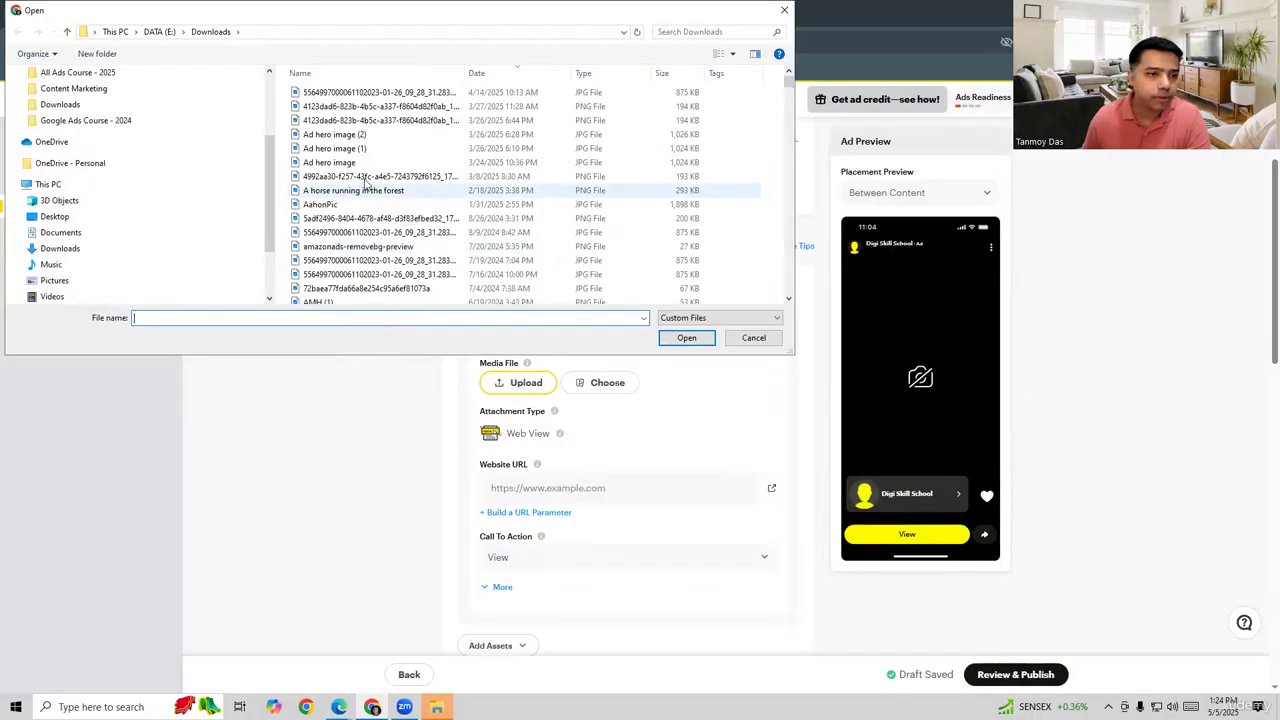
scroll(360, 170, up, 5)
click(345, 135)
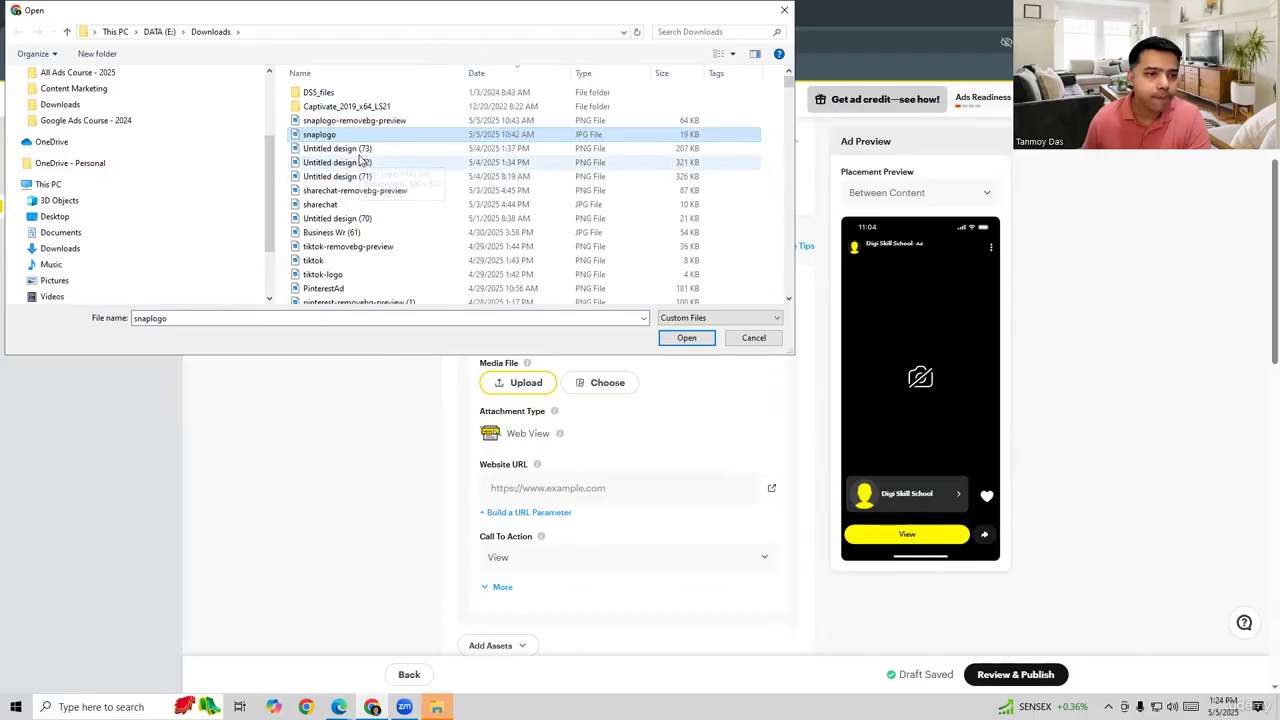
scroll(372, 240, down, 4)
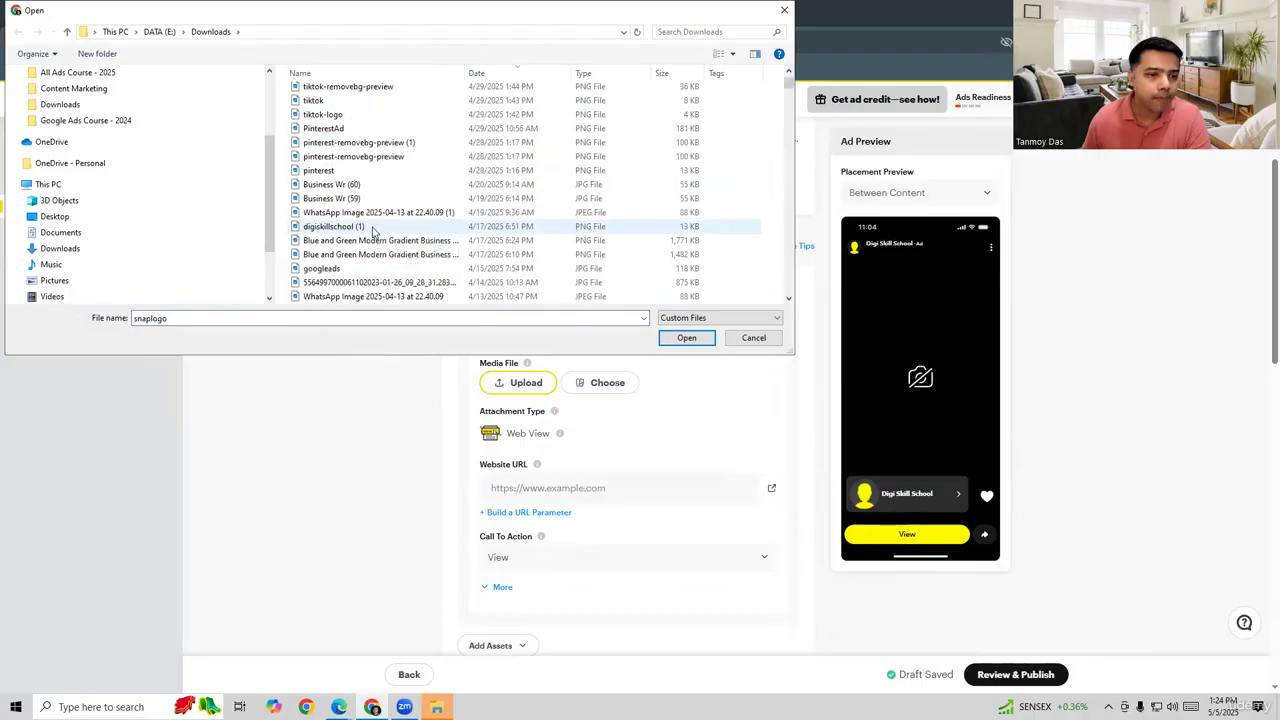
scroll(372, 232, down, 2)
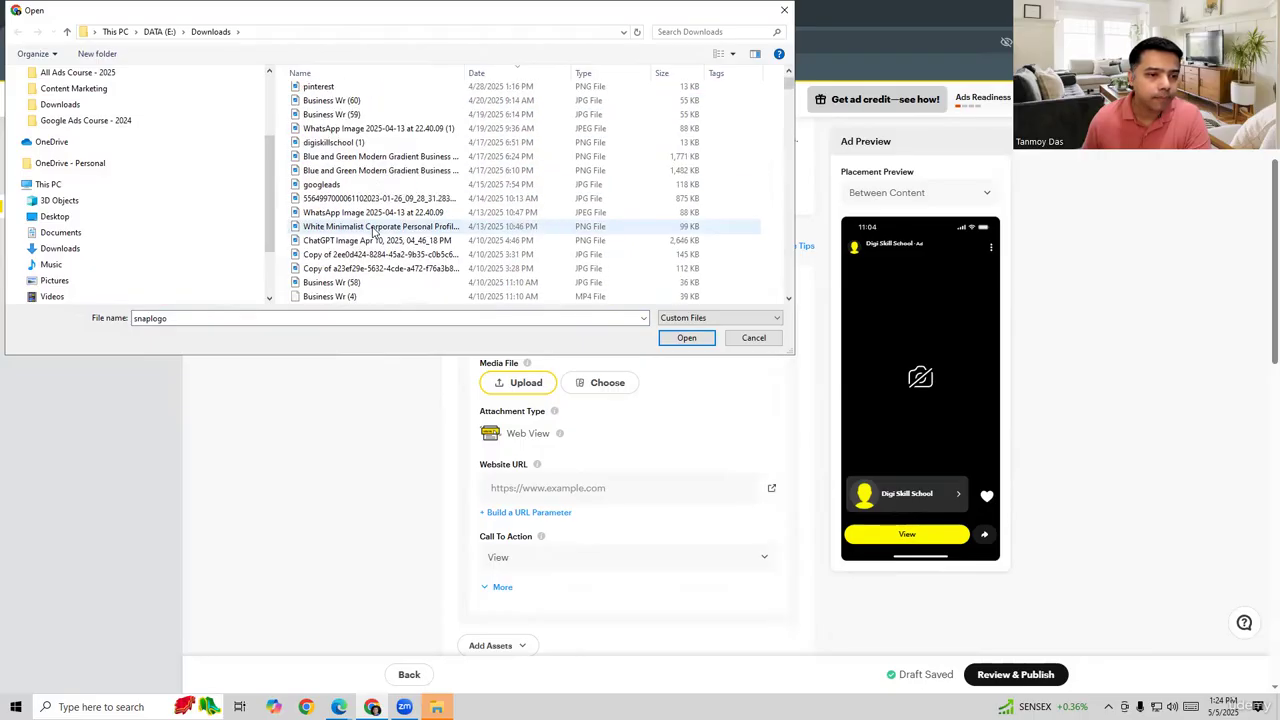
click(355, 283)
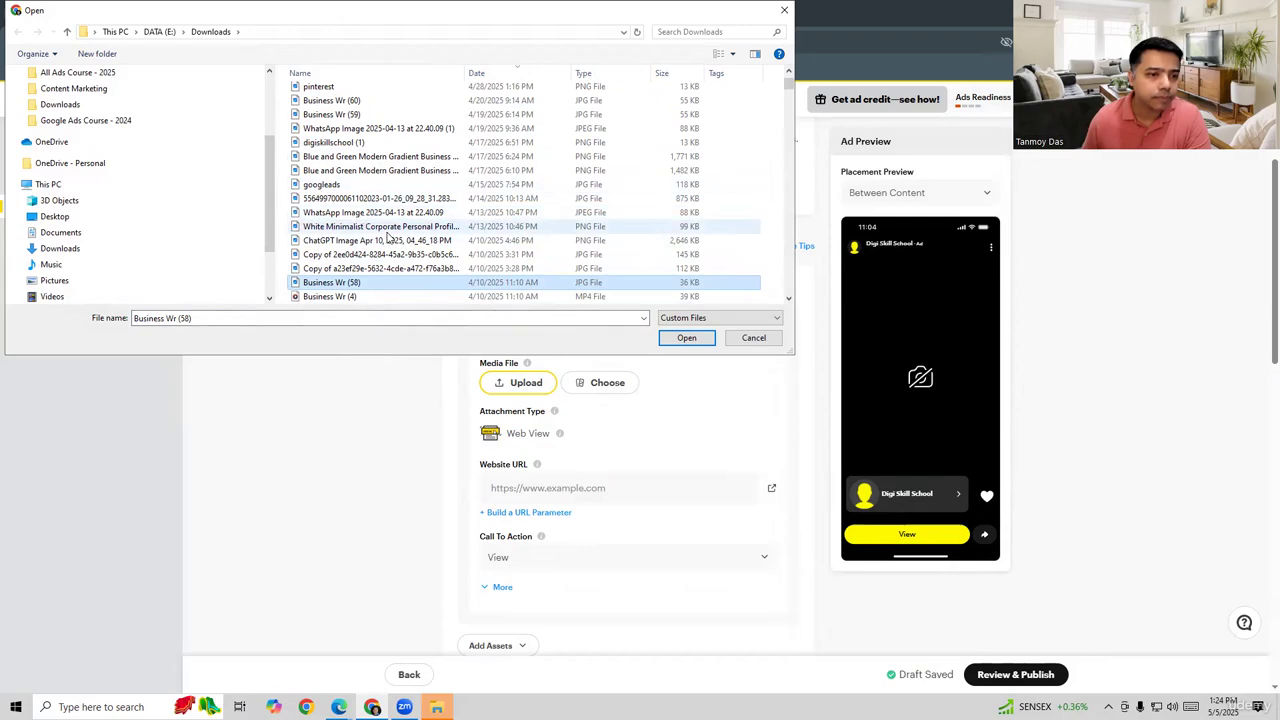
key(Tab)
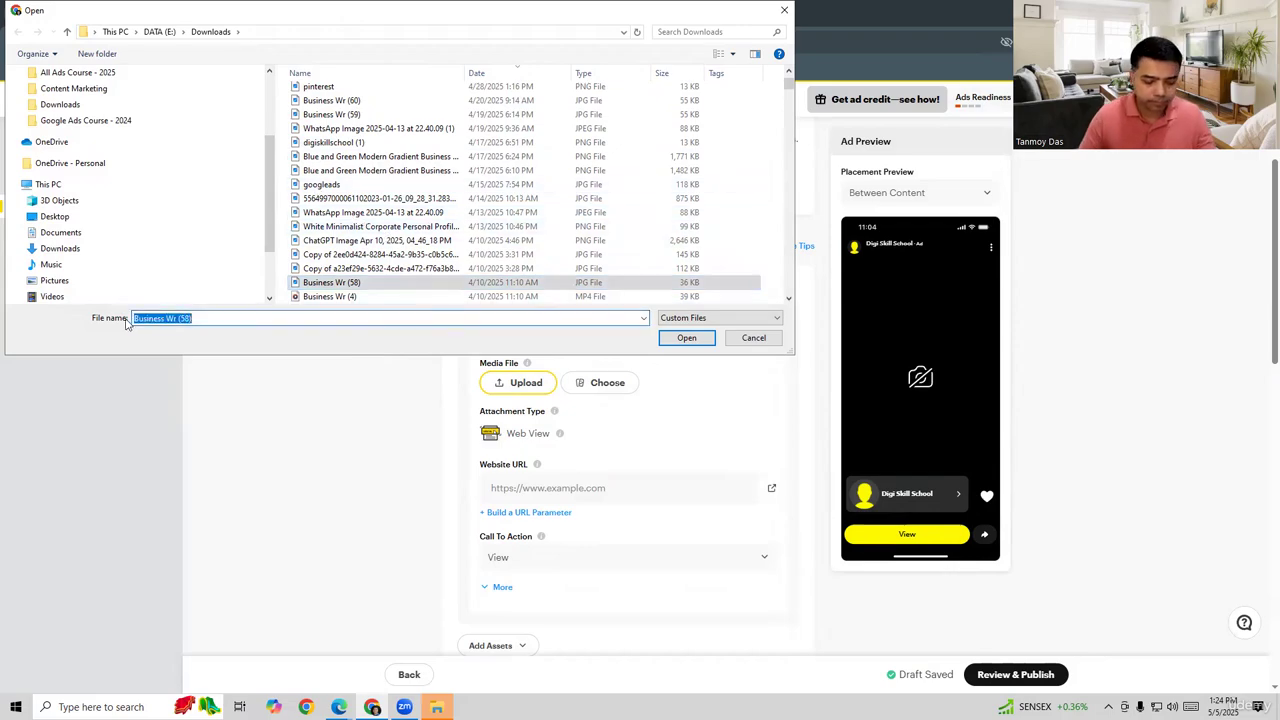
text(hor)
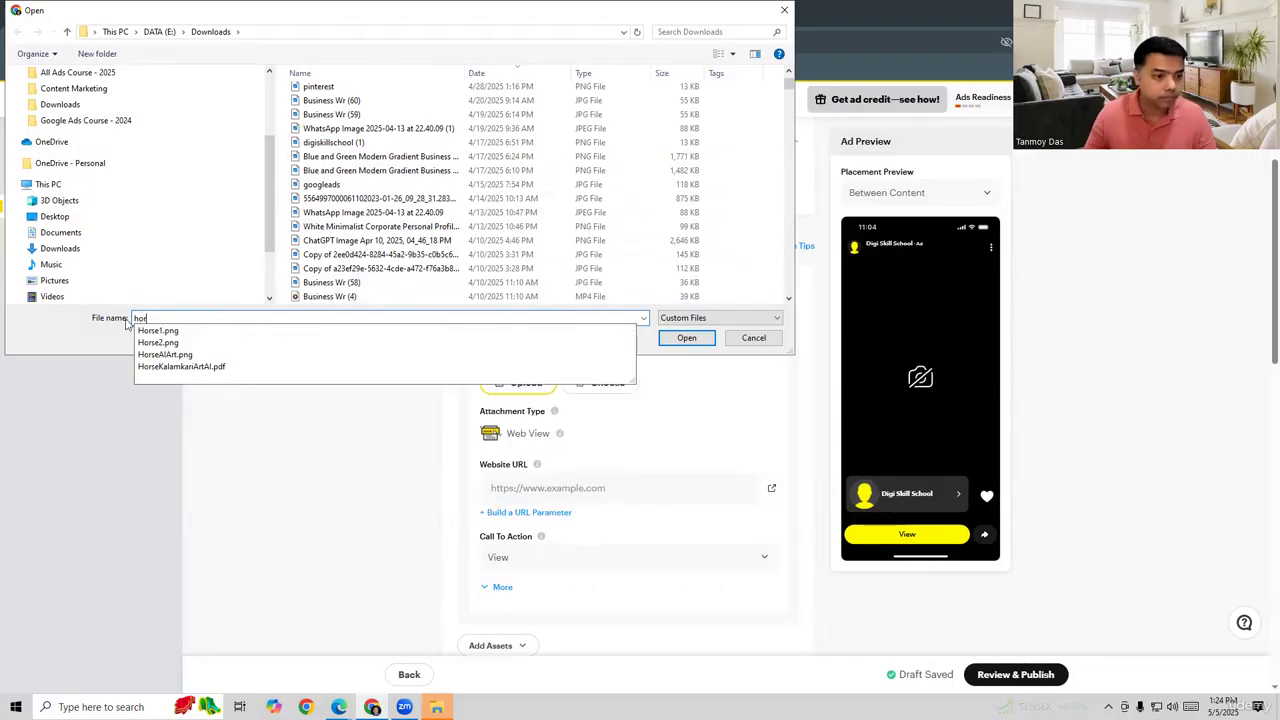
click(160, 343)
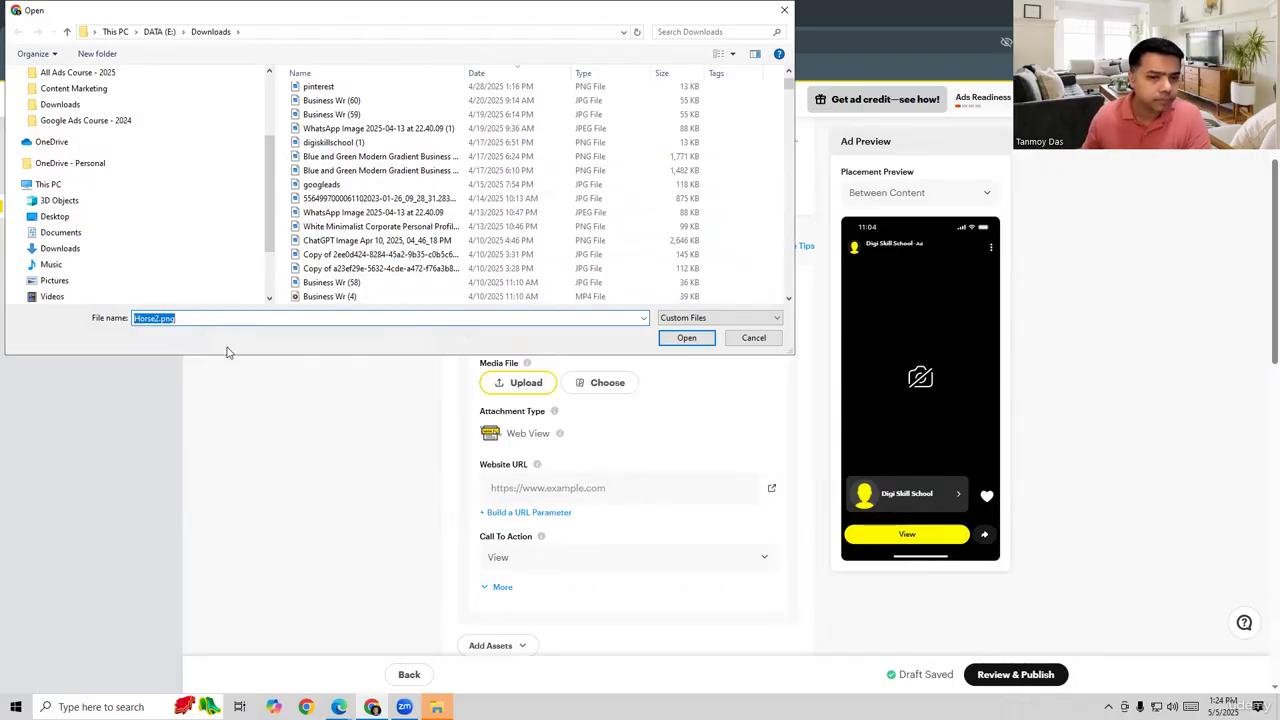
click(686, 338)
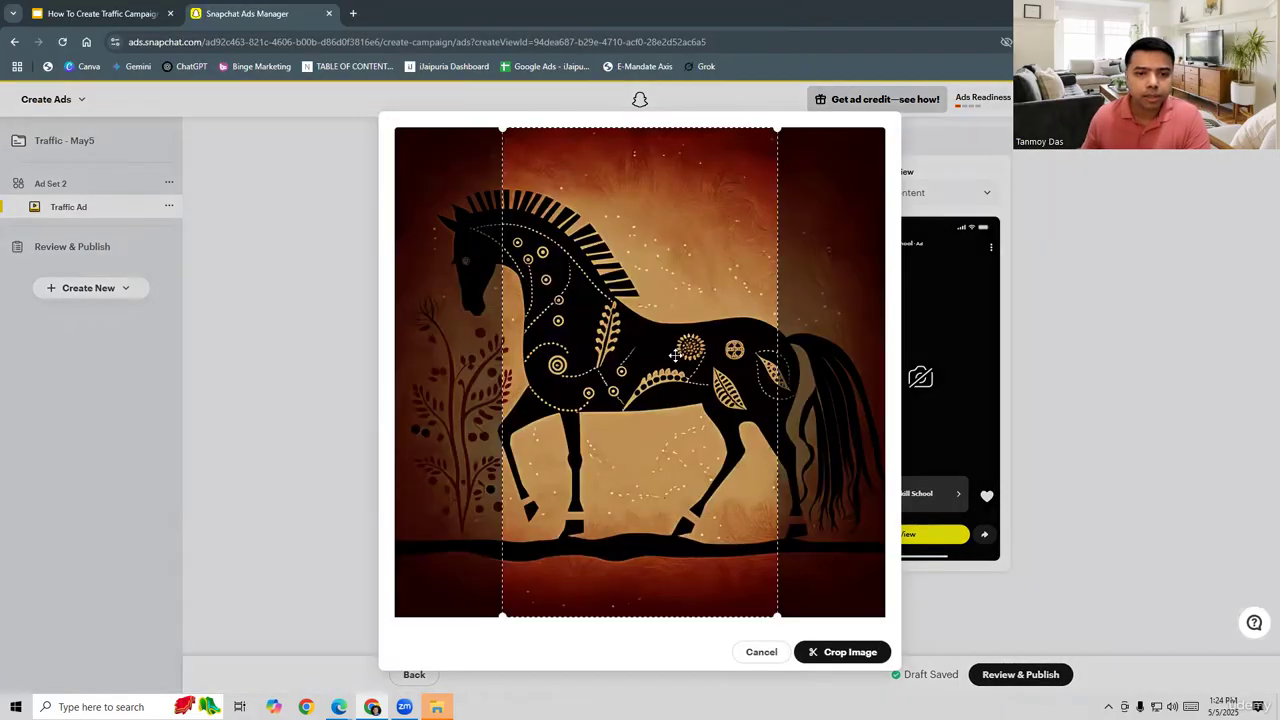
drag(628, 352, 531, 356)
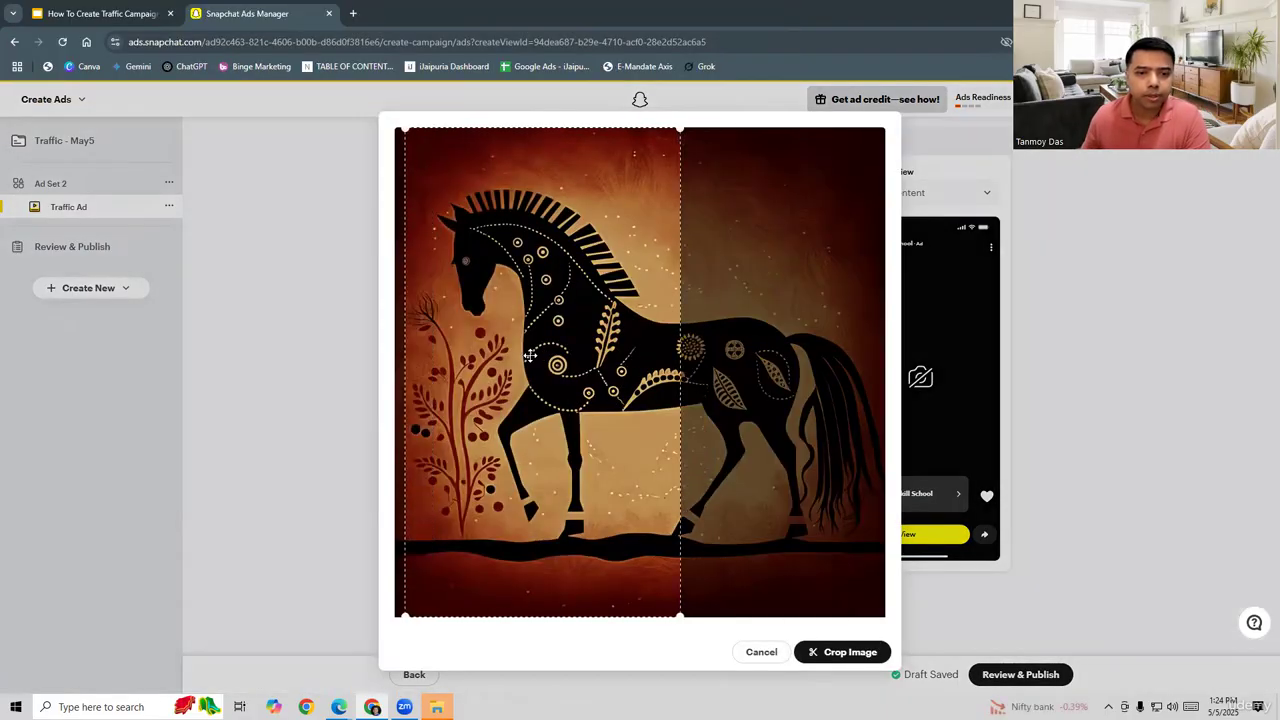
click(850, 652)
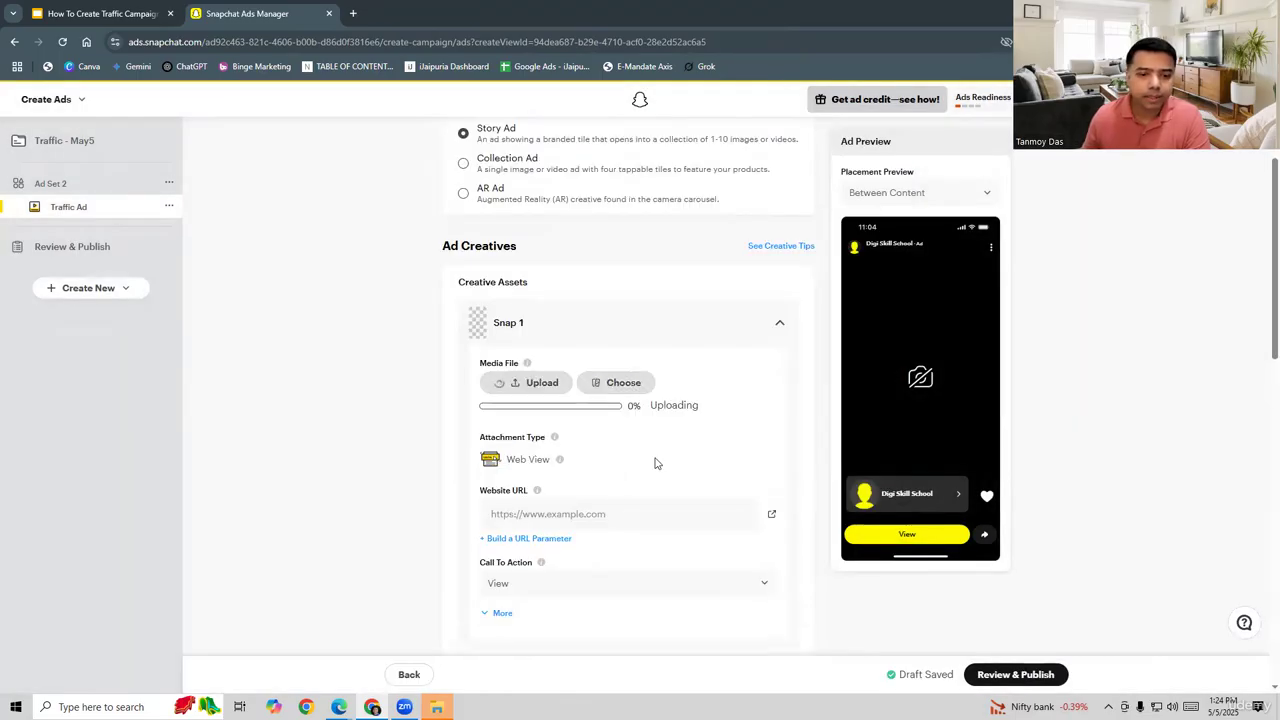
click(610, 515)
text(https://www)
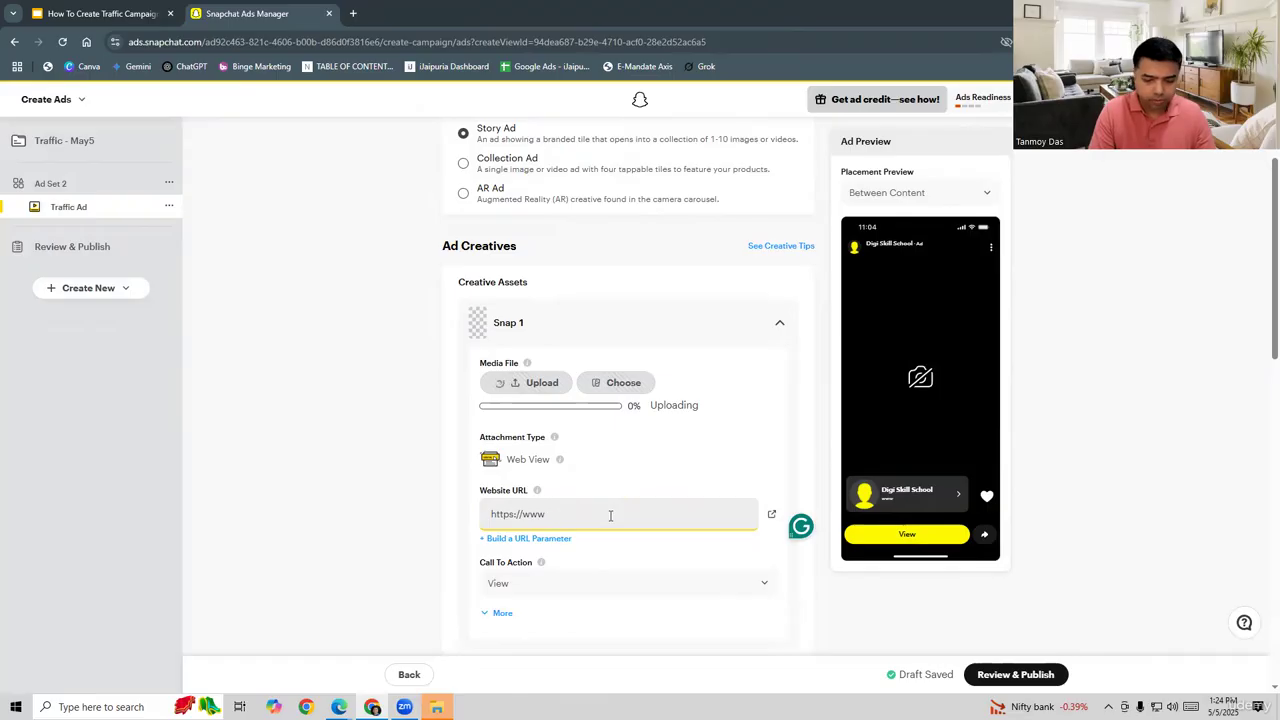
text(.)
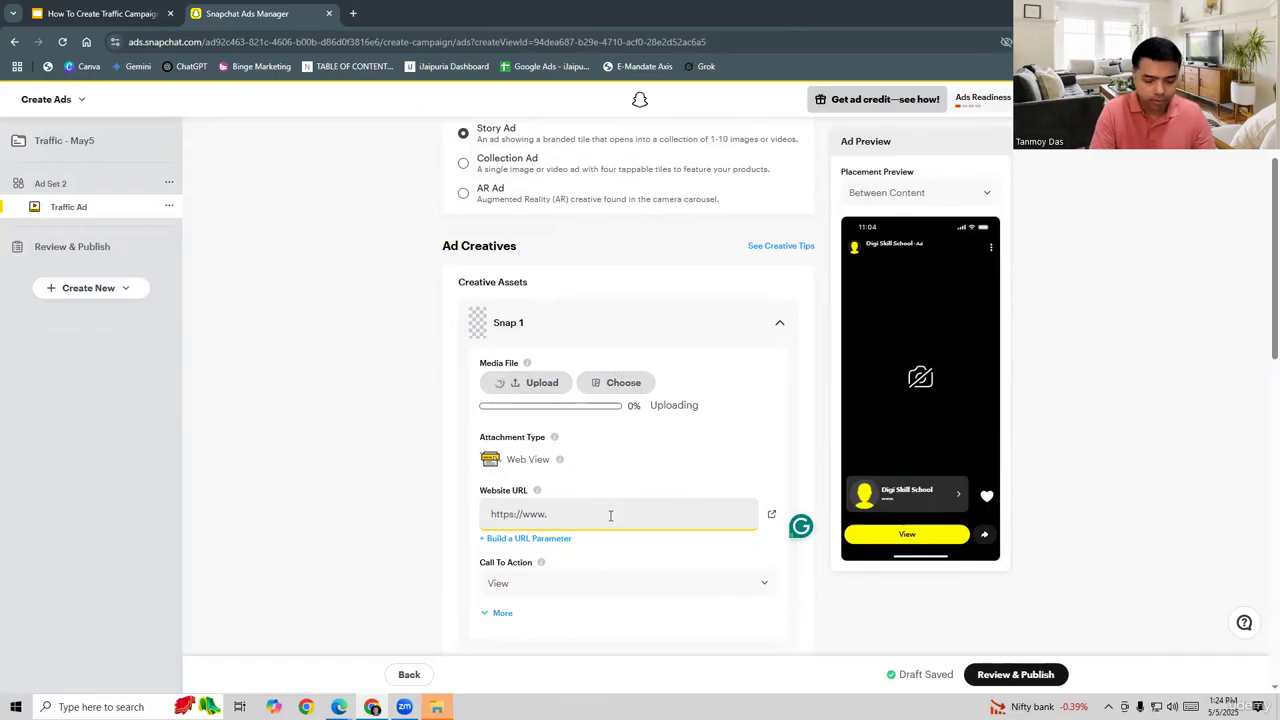
text(aiarthose)
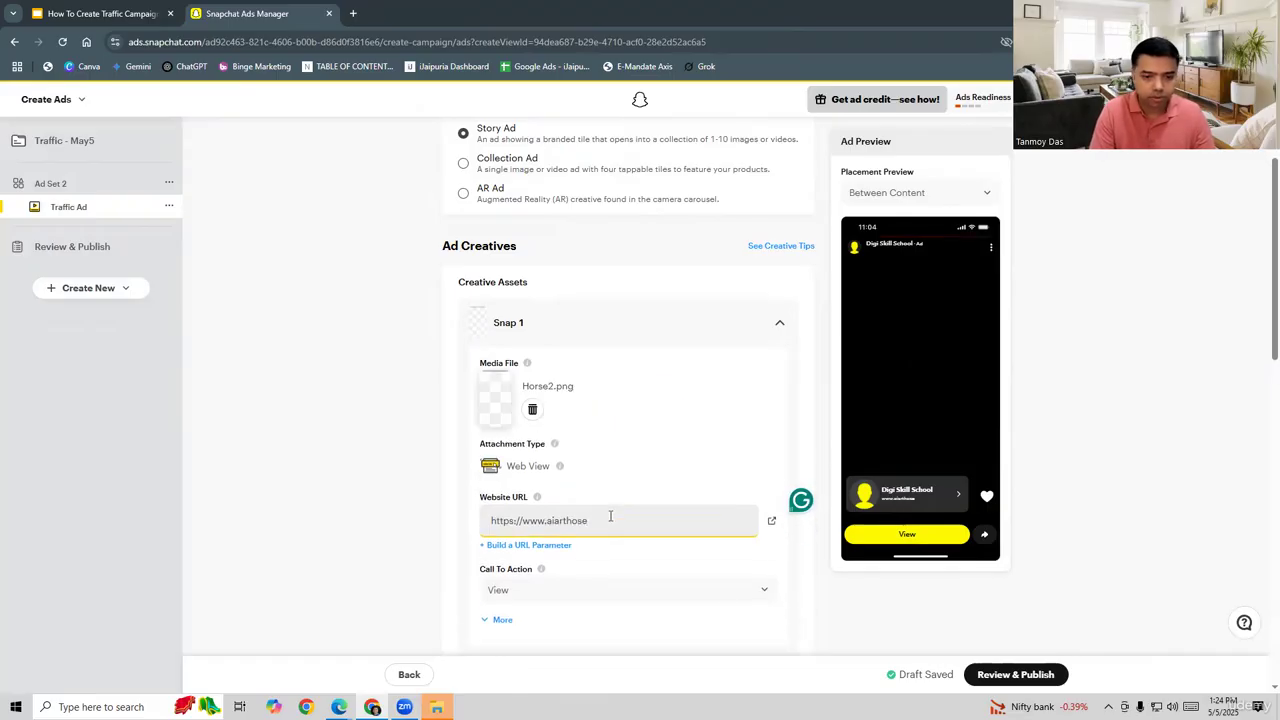
key(BackSpace)
key(BackSpace)
key(BackSpace)
key(BackSpace)
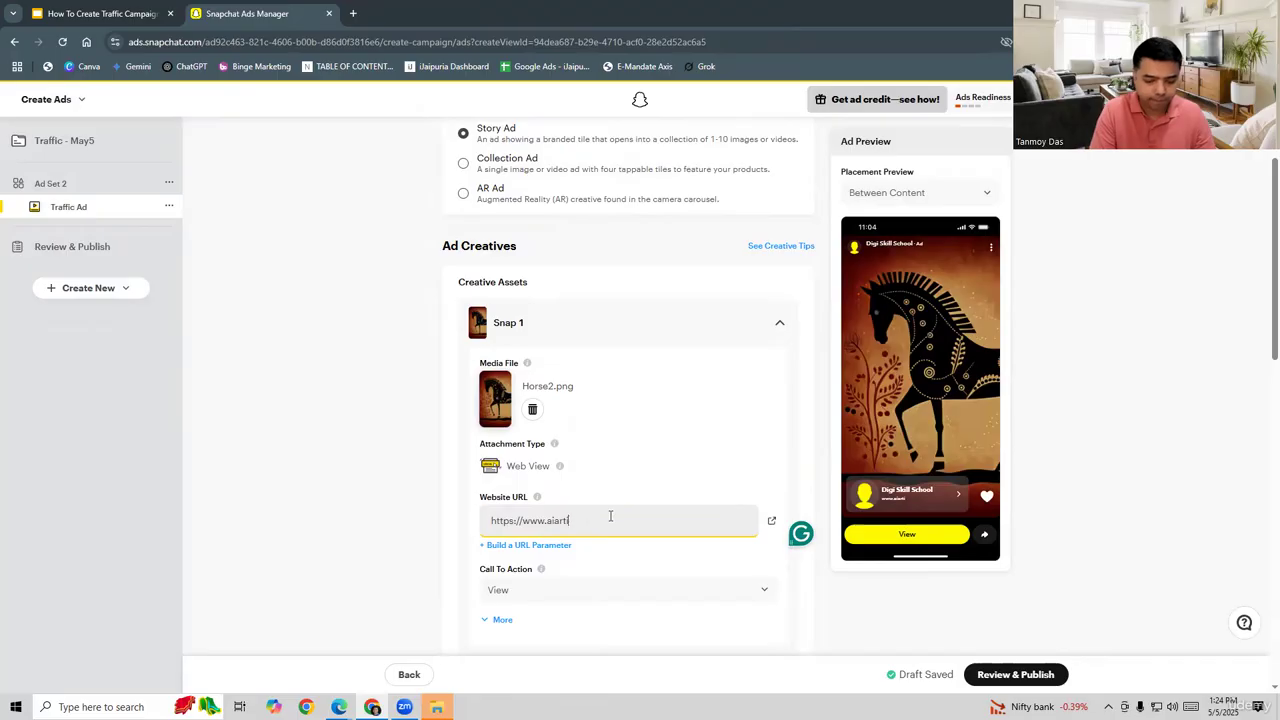
text(india.com)
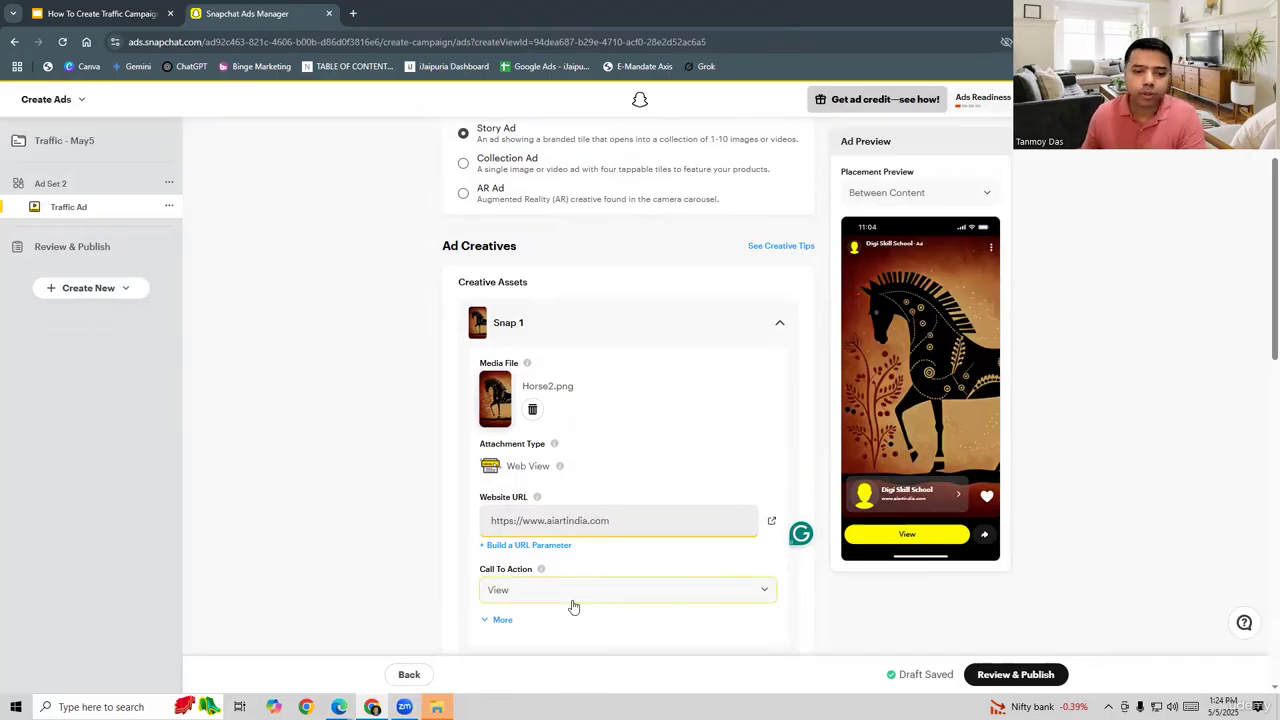
click(411, 487)
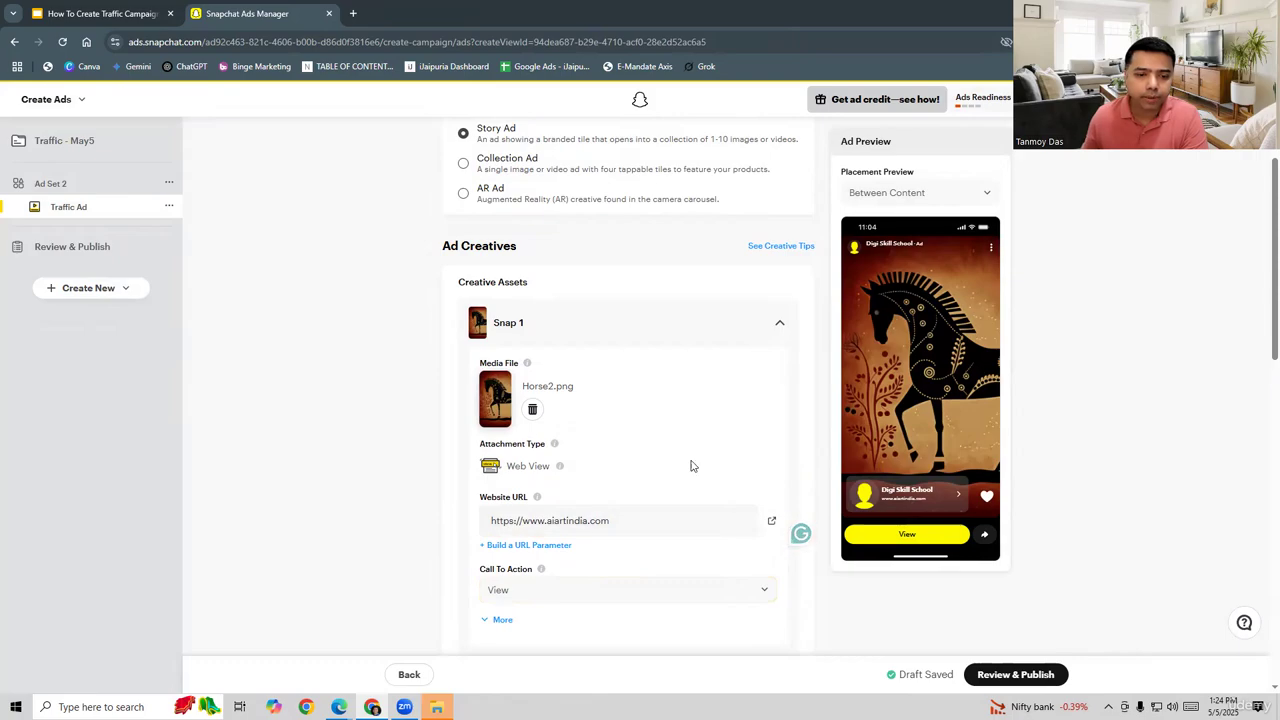
Step: Look through the remaining ad settings, proceed to the campaign review and start reviewing the item flagged for Traffic Ad
scroll(690, 466, down, 5)
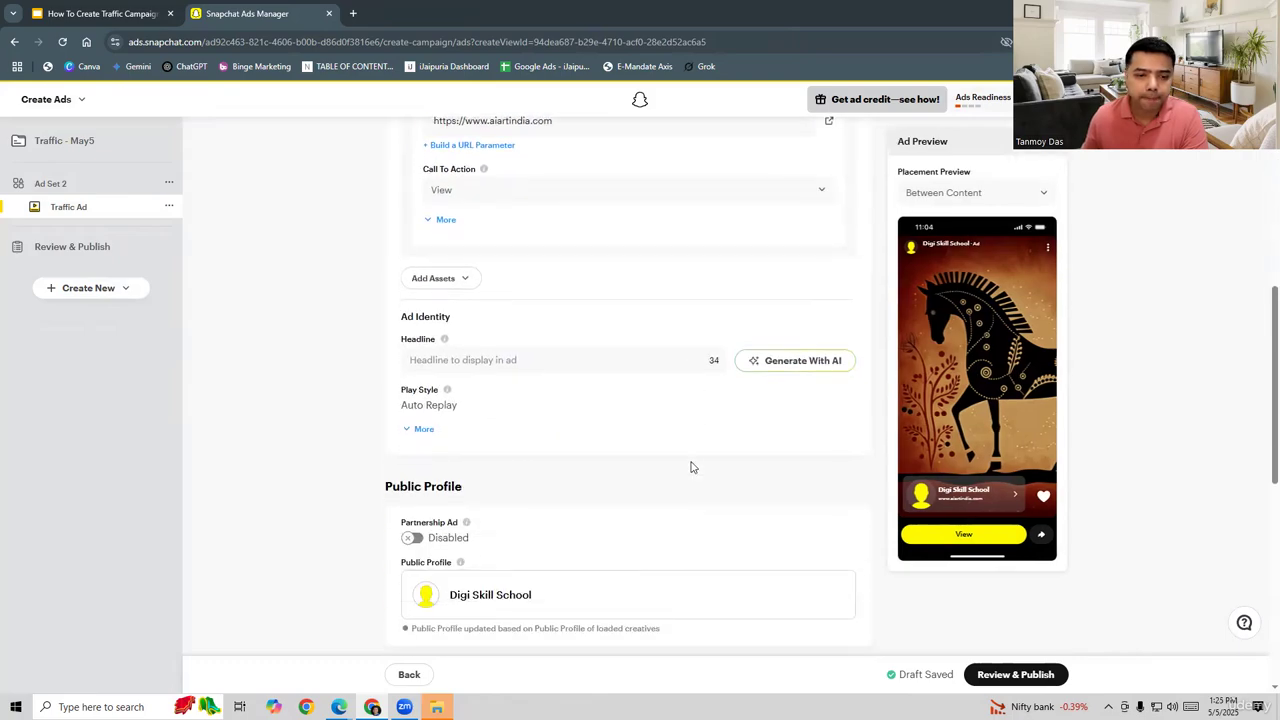
scroll(690, 466, down, 2)
scroll(690, 466, down, 3)
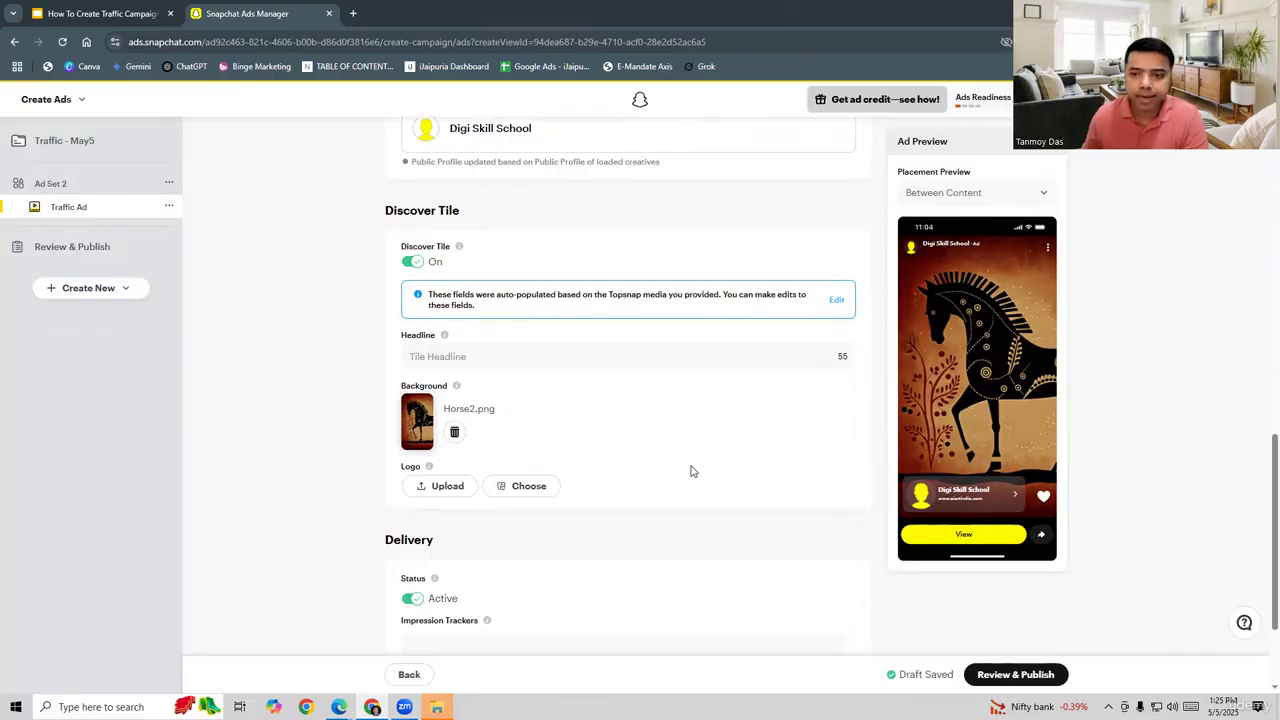
scroll(690, 471, down, 2)
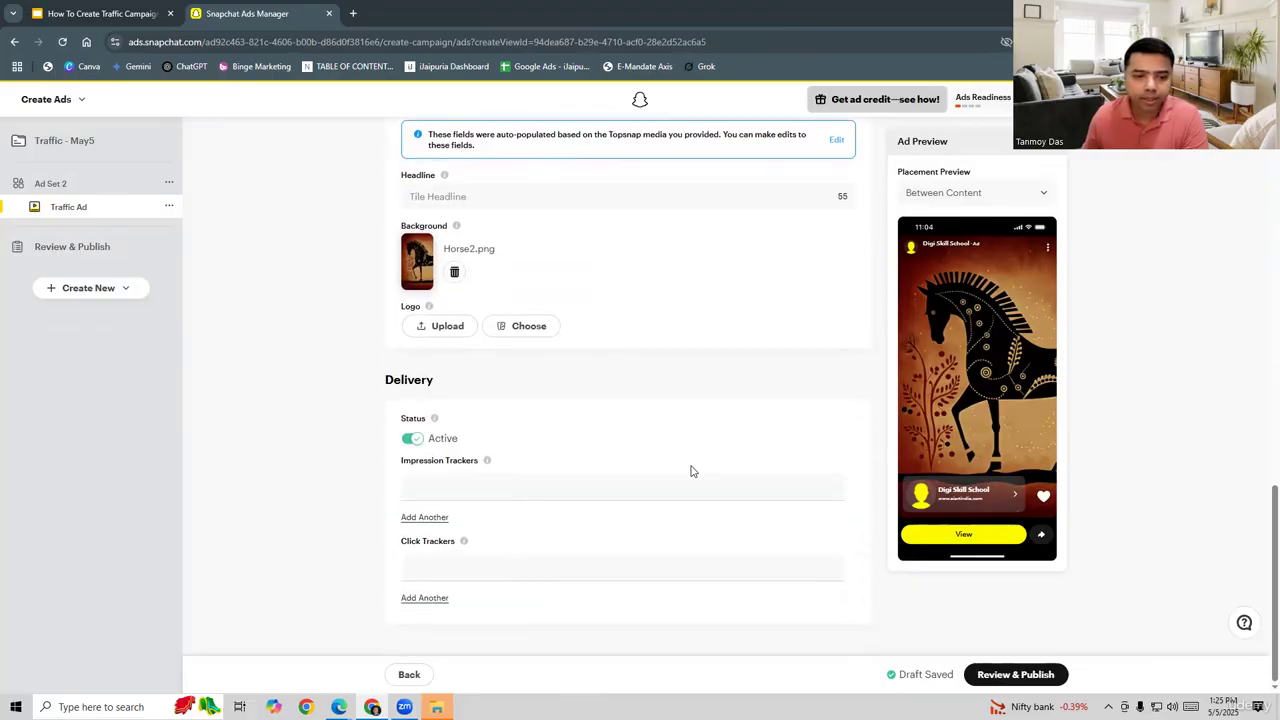
click(1012, 675)
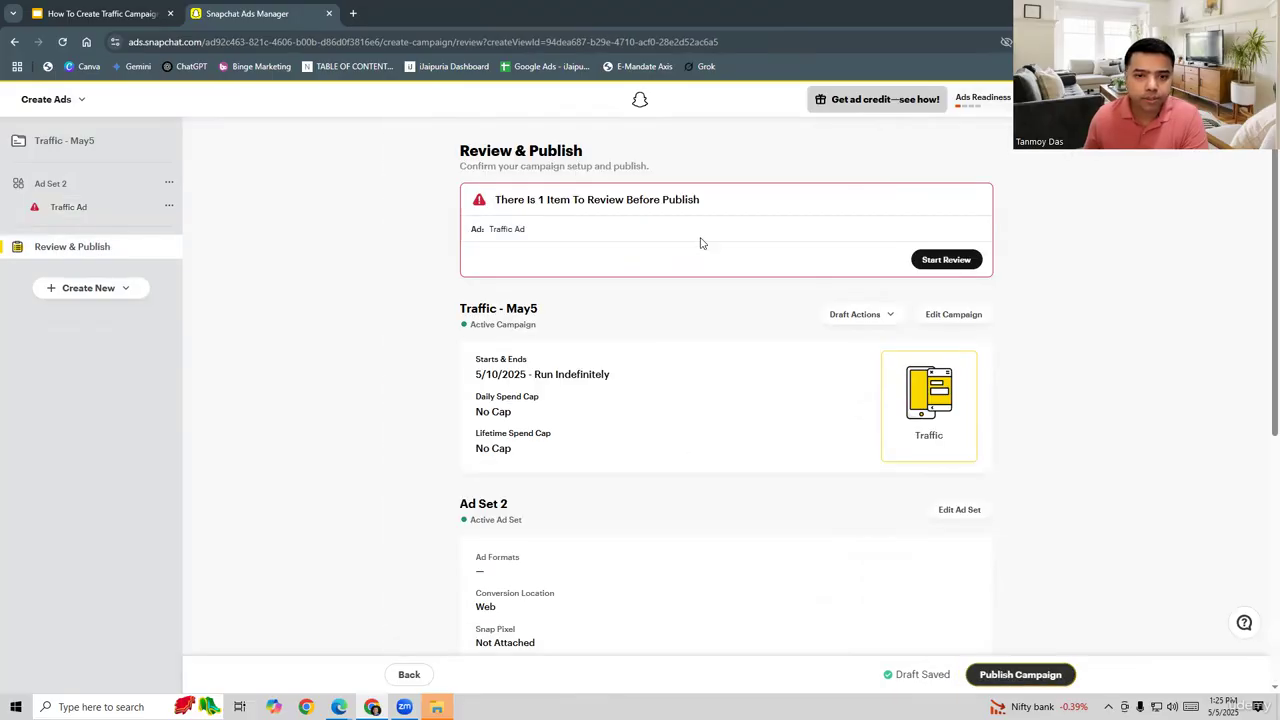
click(954, 263)
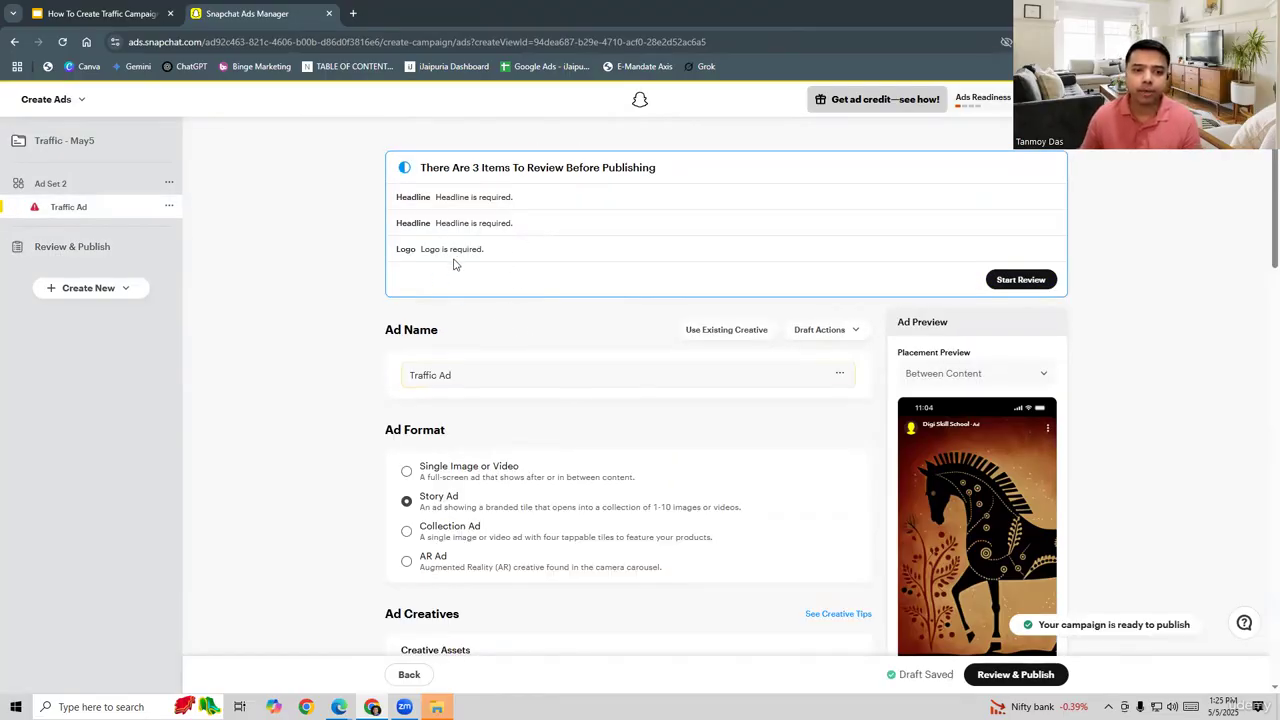
Step: Set the ad's headline under Ad Identity to "AI Art Horse"
scroll(600, 336, down, 4)
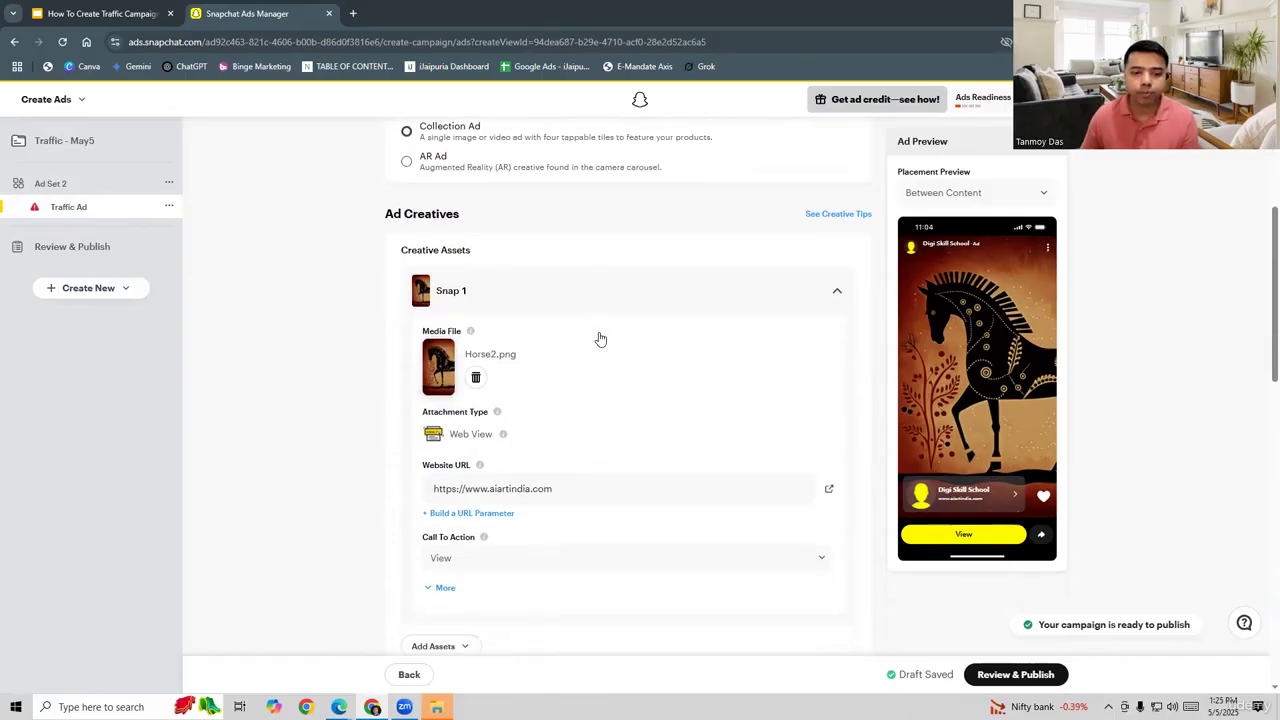
scroll(600, 340, down, 3)
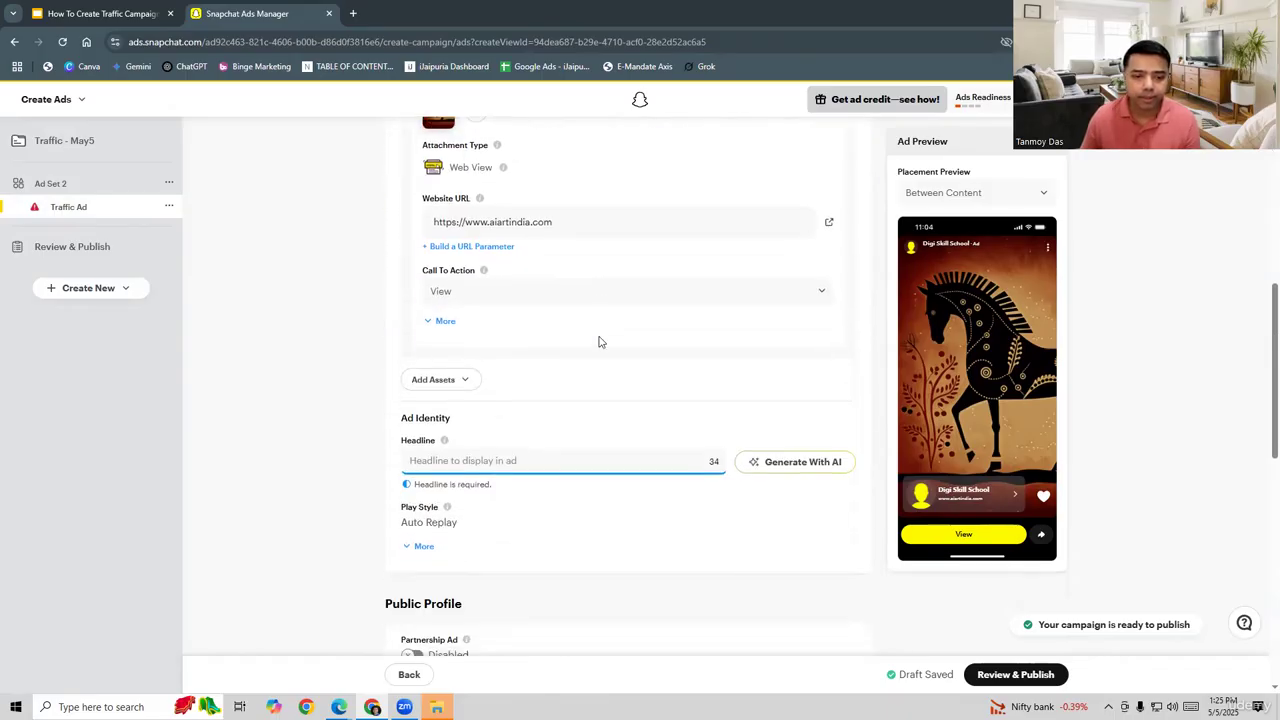
click(473, 460)
text(AI Art Horse)
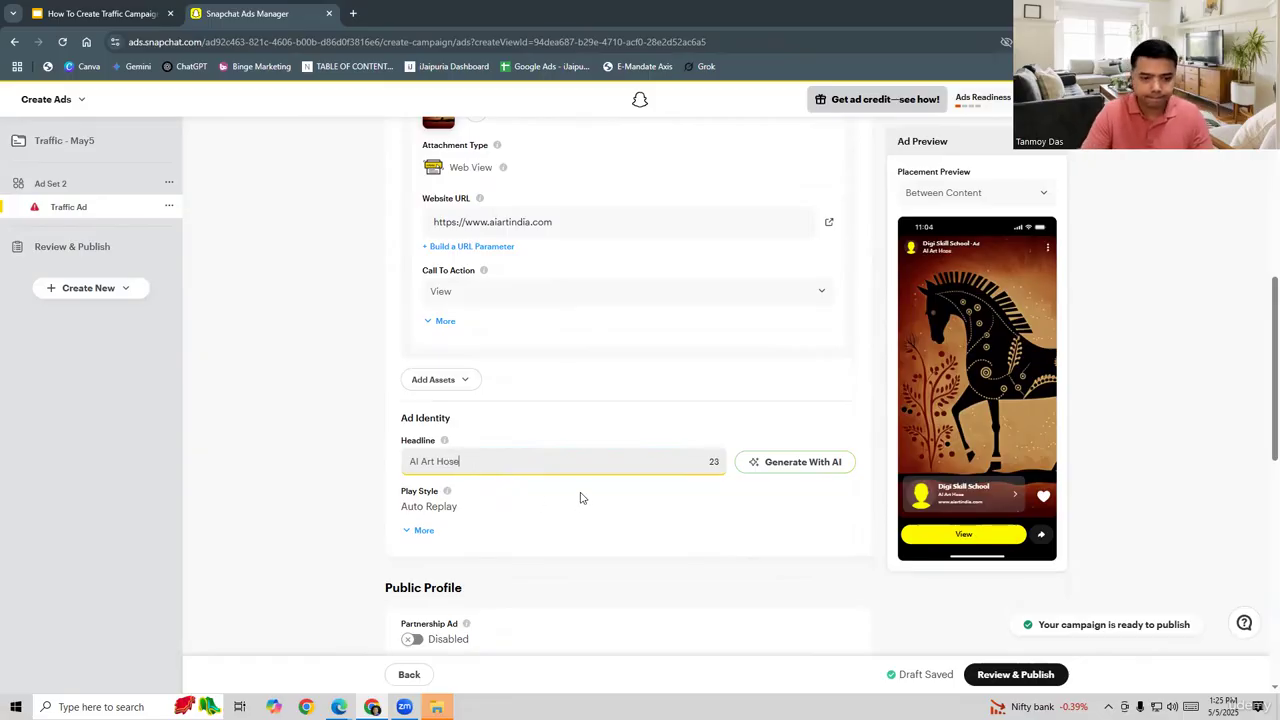
Step: Expand the additional Ad Identity options and set the brand name to "AI Art India"
click(438, 531)
scroll(619, 518, down, 2)
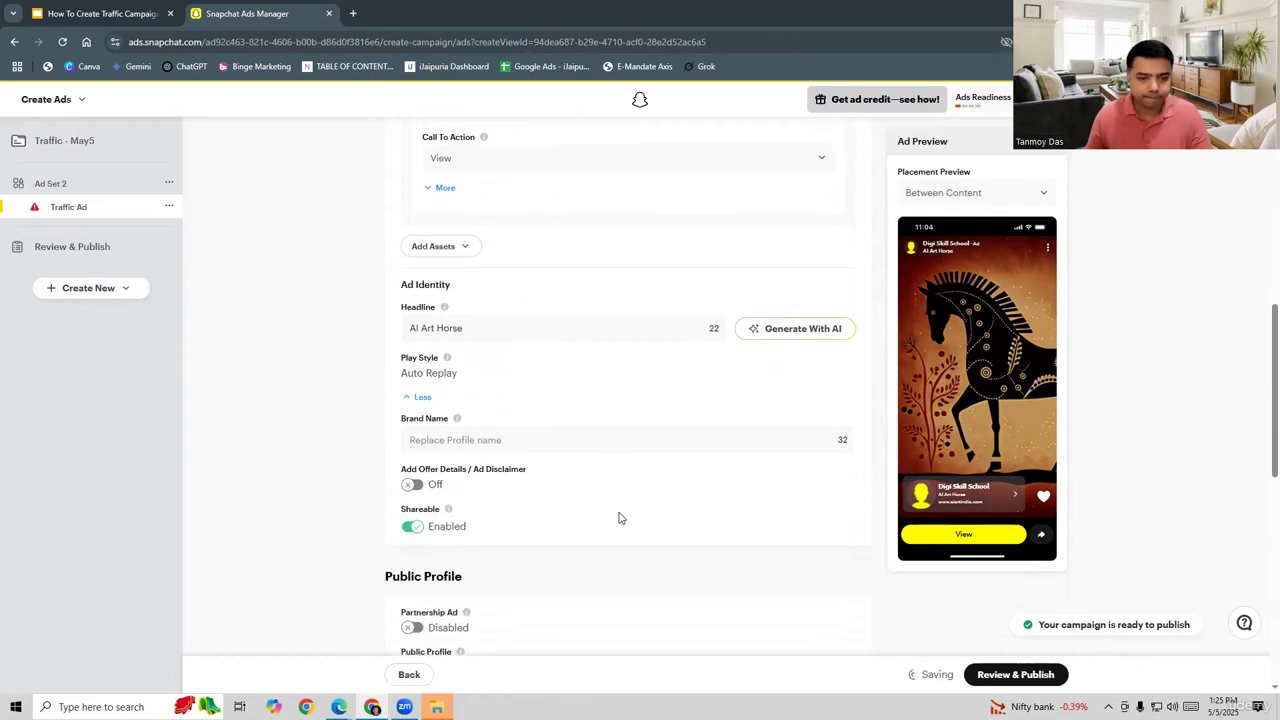
click(453, 438)
text(AI Art India)
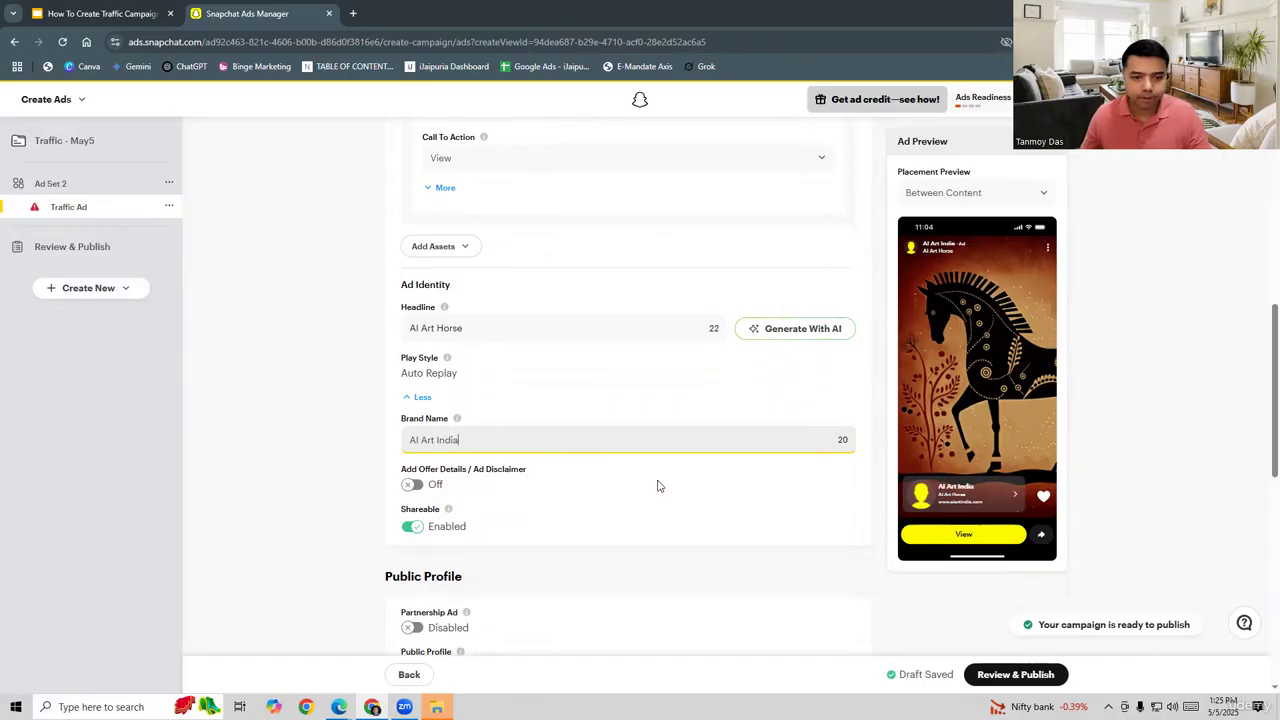
Step: Check the Public Profile, Discover Tile and Delivery settings, then return to the campaign review and reopen the flagged Traffic Ad
scroll(665, 483, down, 5)
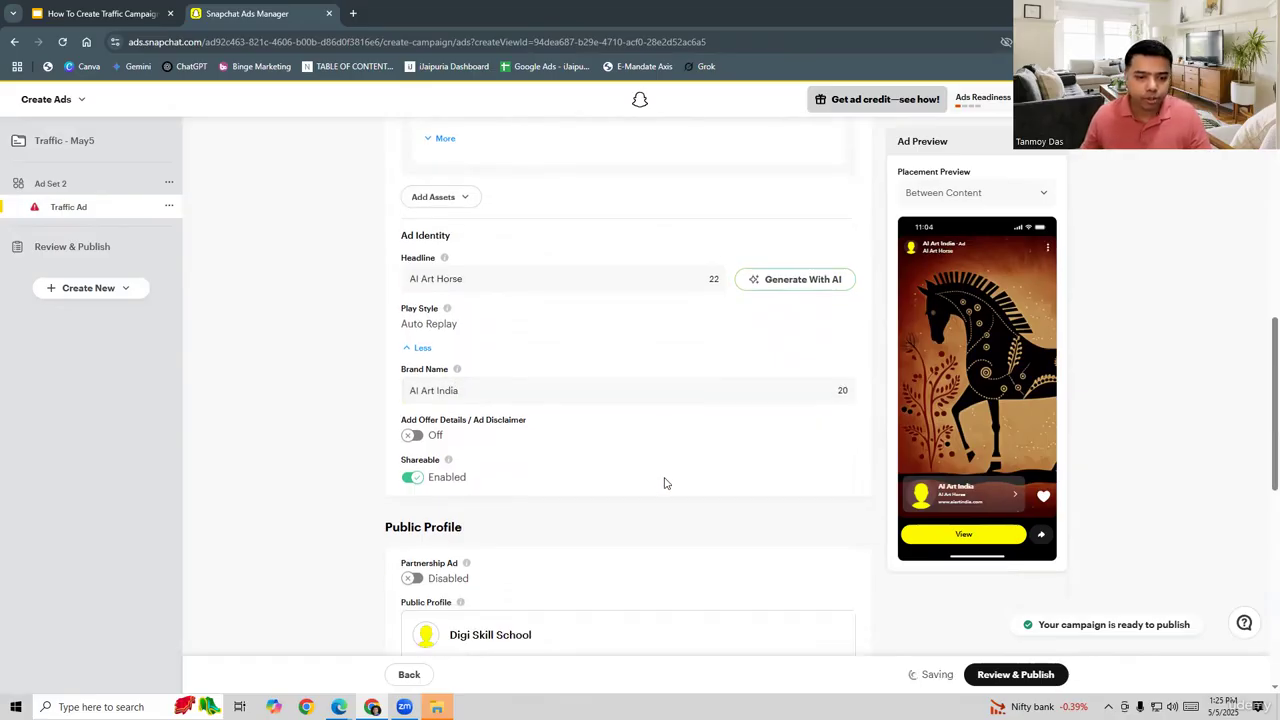
scroll(665, 483, down, 5)
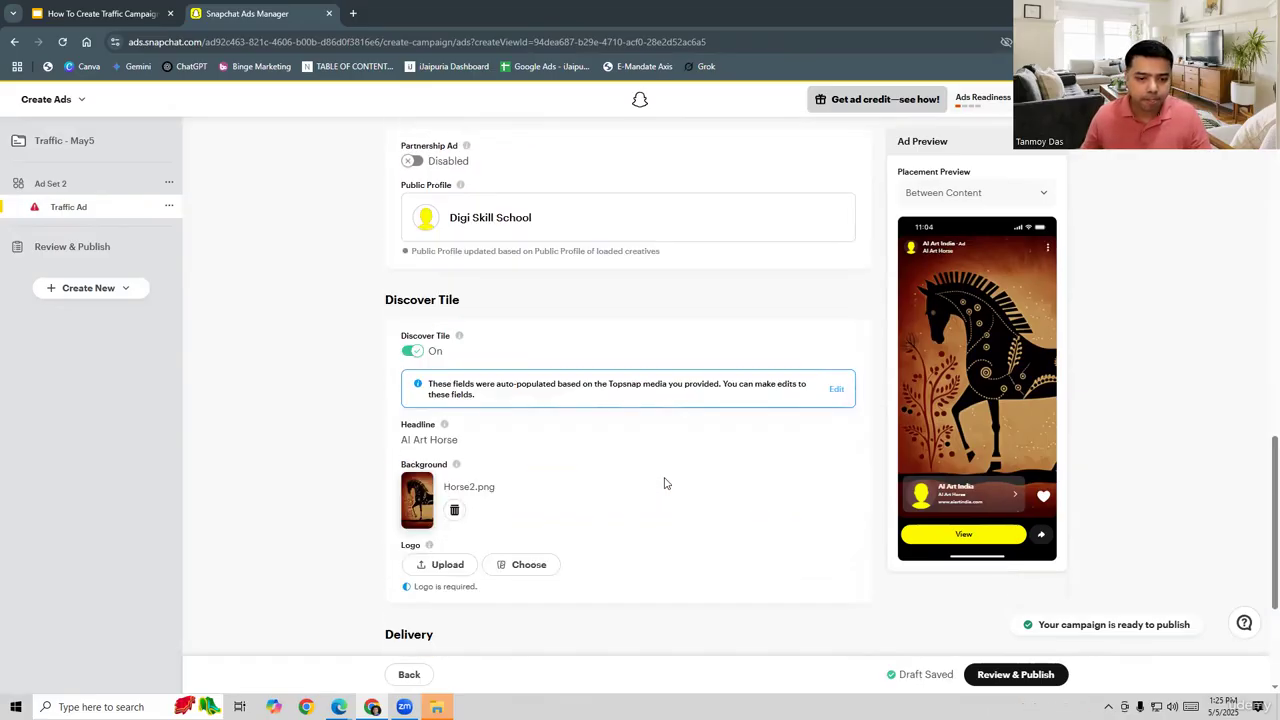
scroll(665, 483, down, 1)
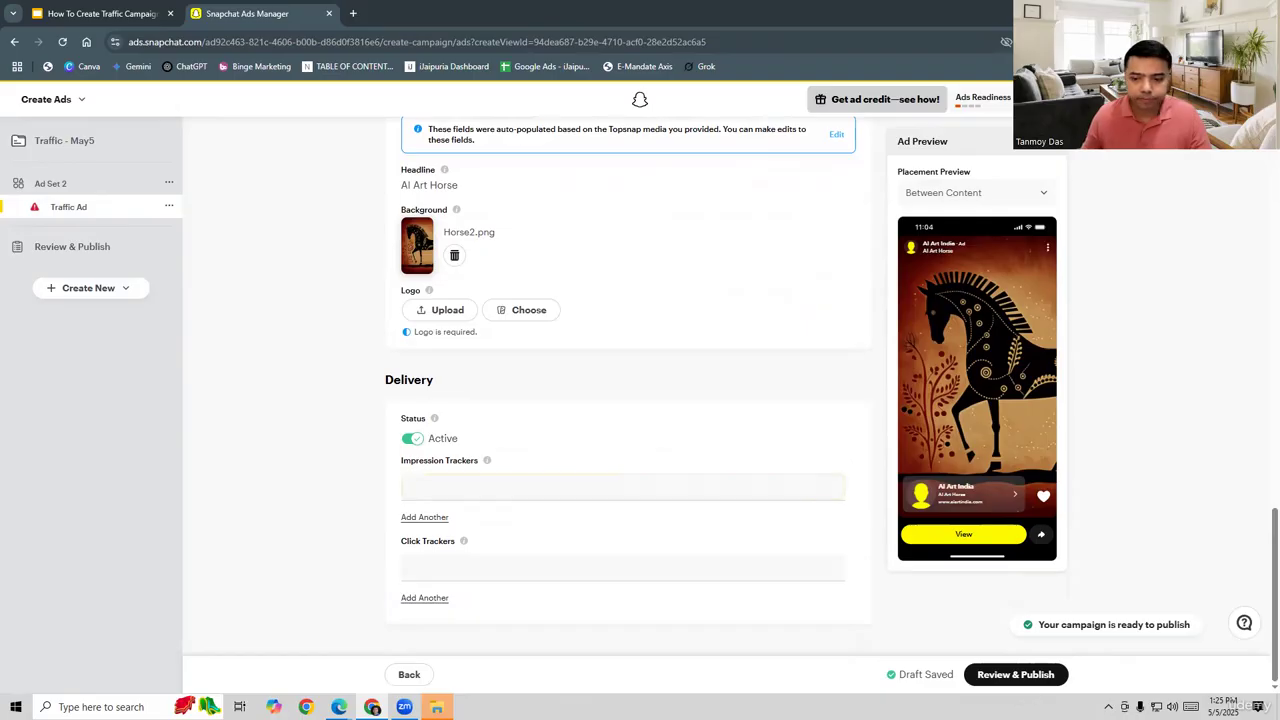
click(1030, 677)
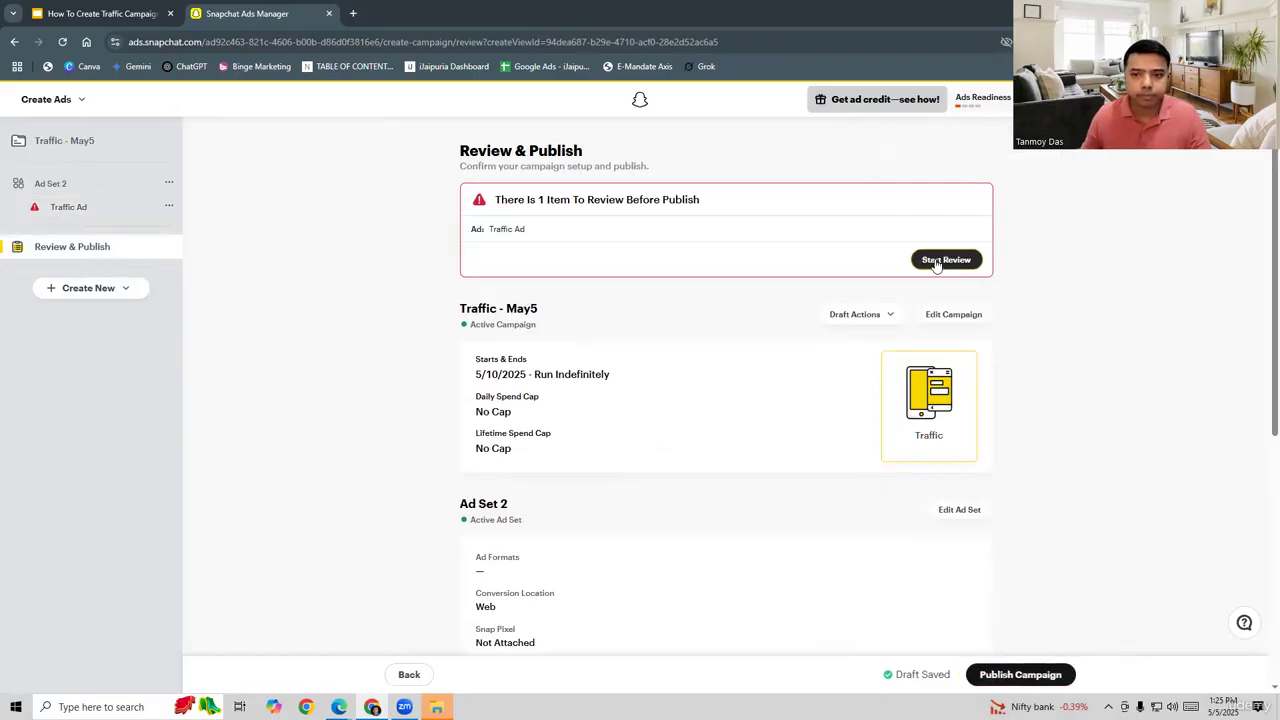
click(680, 265)
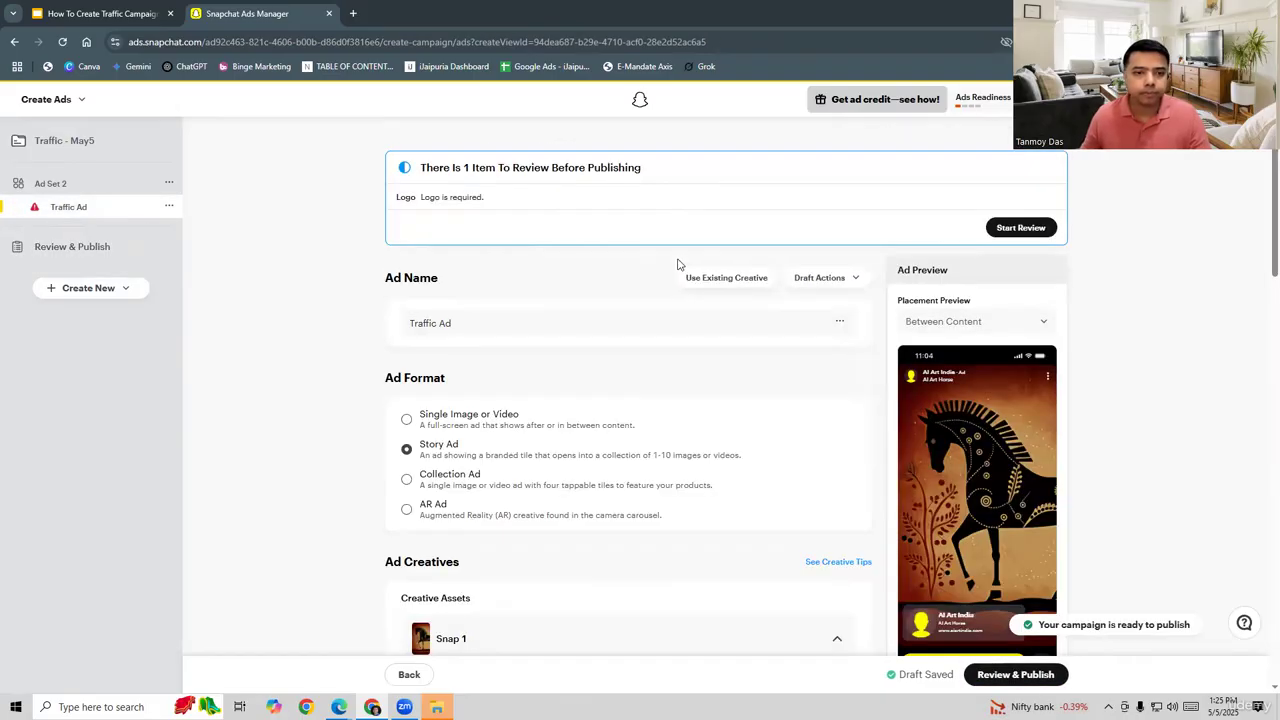
Step: Look through Traffic Ad's settings, including Snap 1's additional options, for the missing logo field
scroll(645, 425, down, 3)
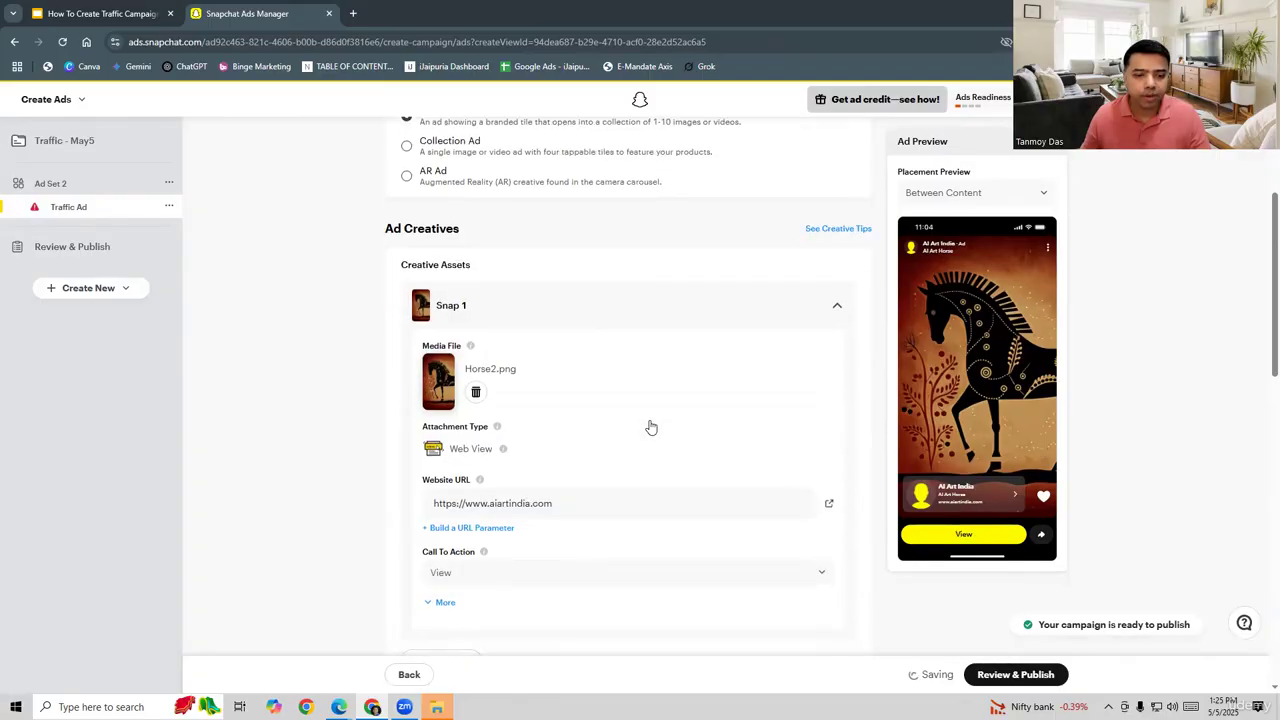
scroll(649, 426, down, 1)
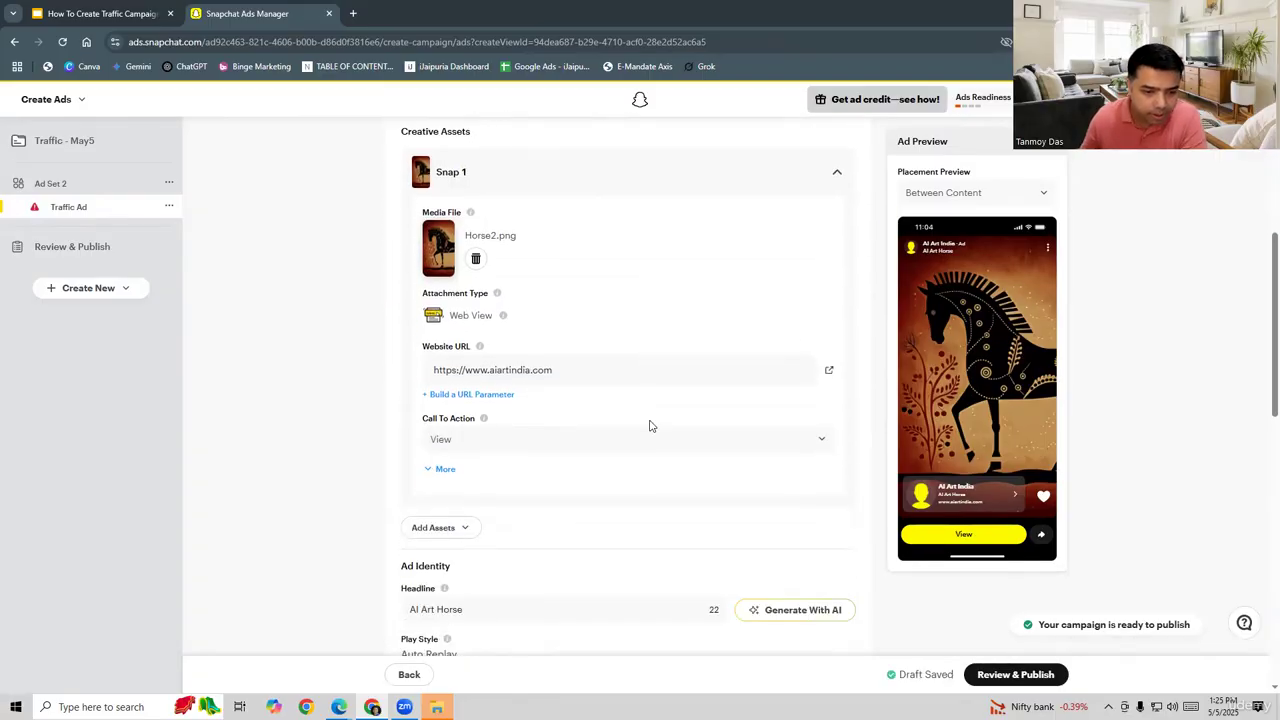
click(446, 470)
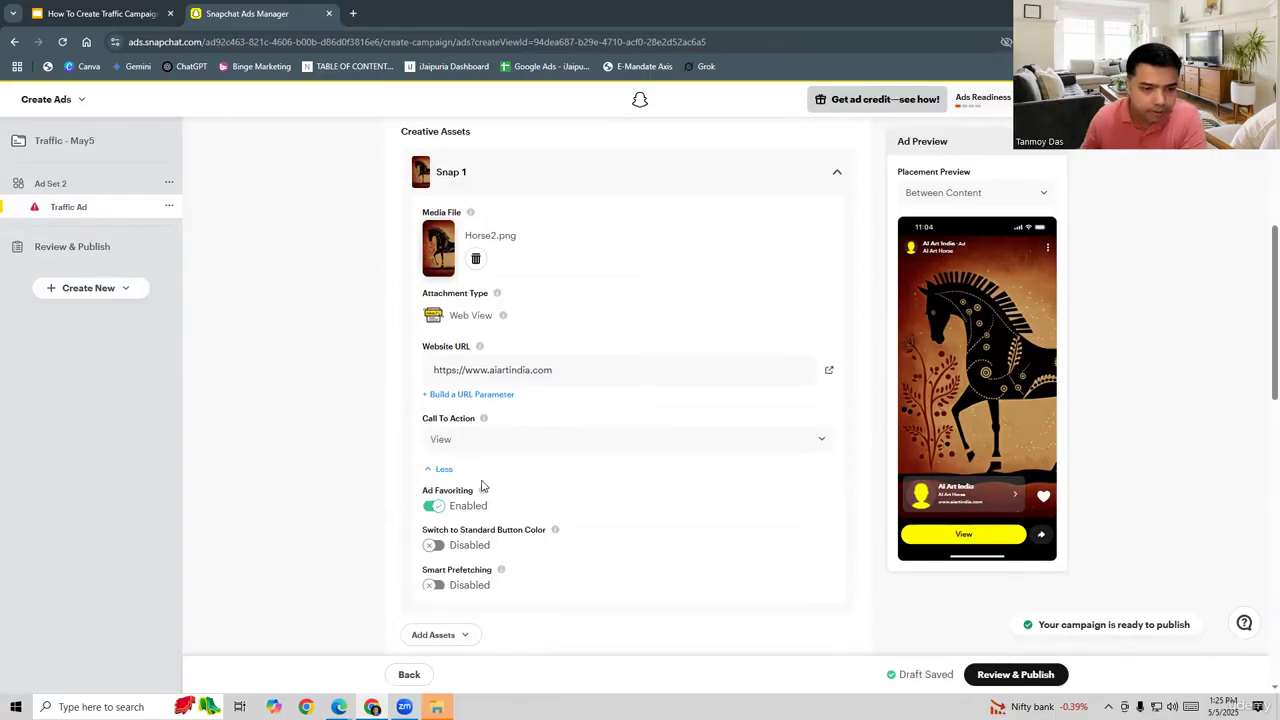
click(447, 470)
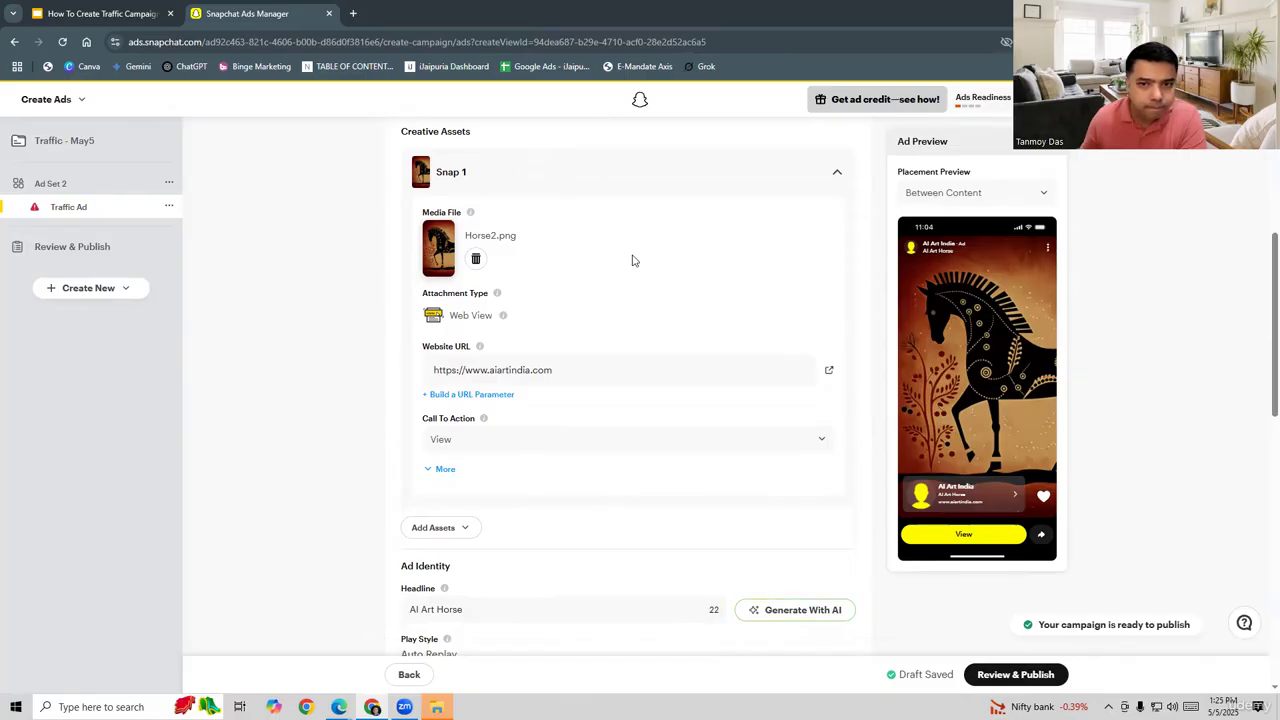
scroll(634, 258, up, 2)
scroll(704, 287, up, 1)
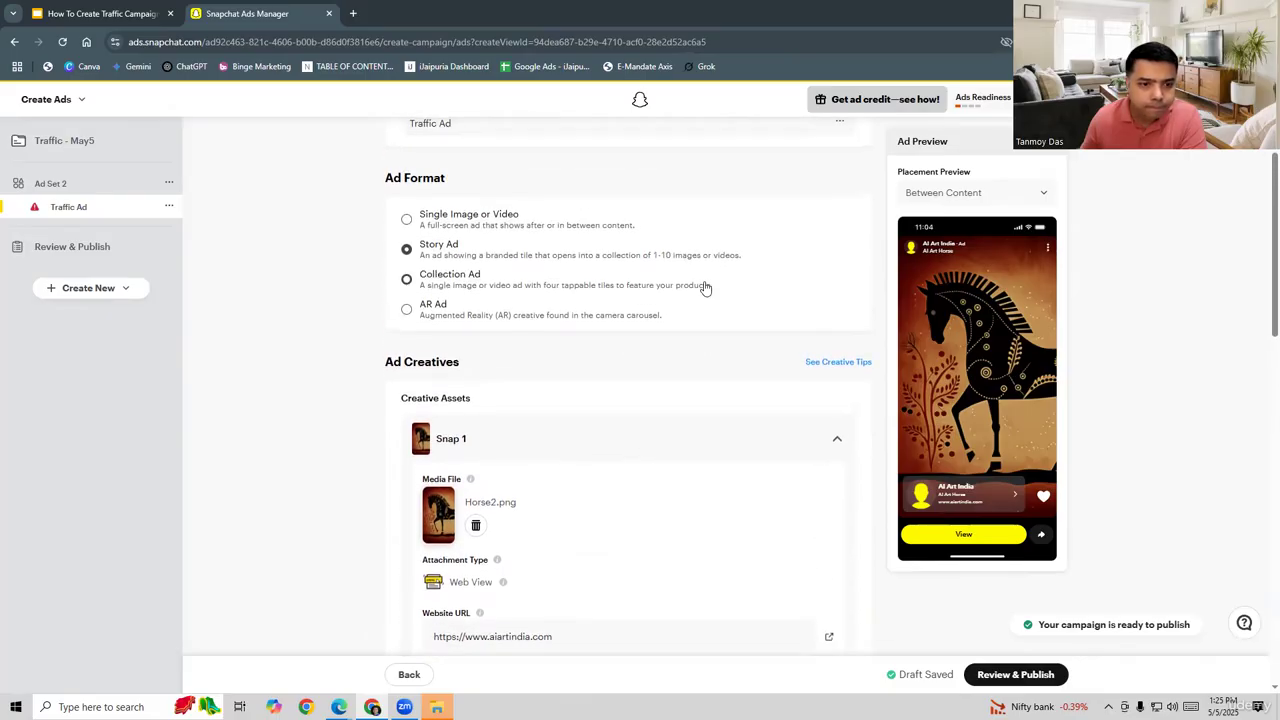
scroll(703, 286, down, 5)
scroll(703, 286, down, 2)
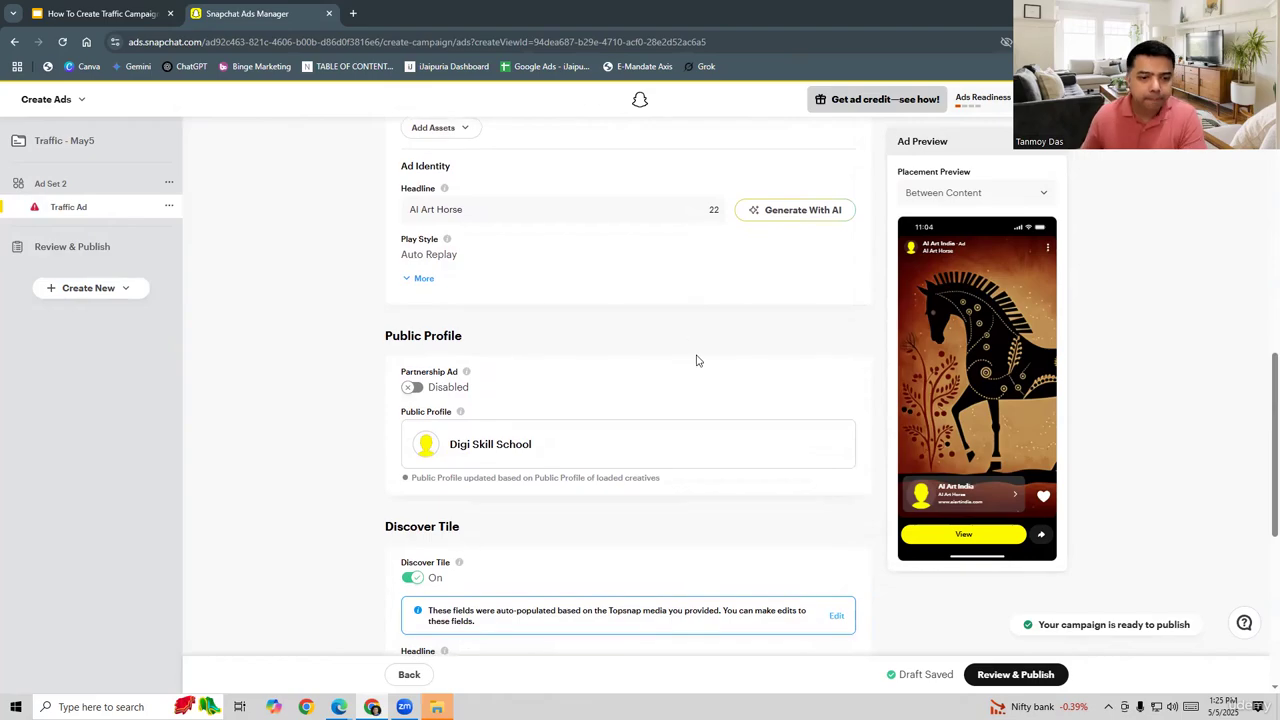
Step: Search the page for "logo" and try to upload icon-512-removebg-preview.png as the Discover Tile's logo
key(ctrl+f)
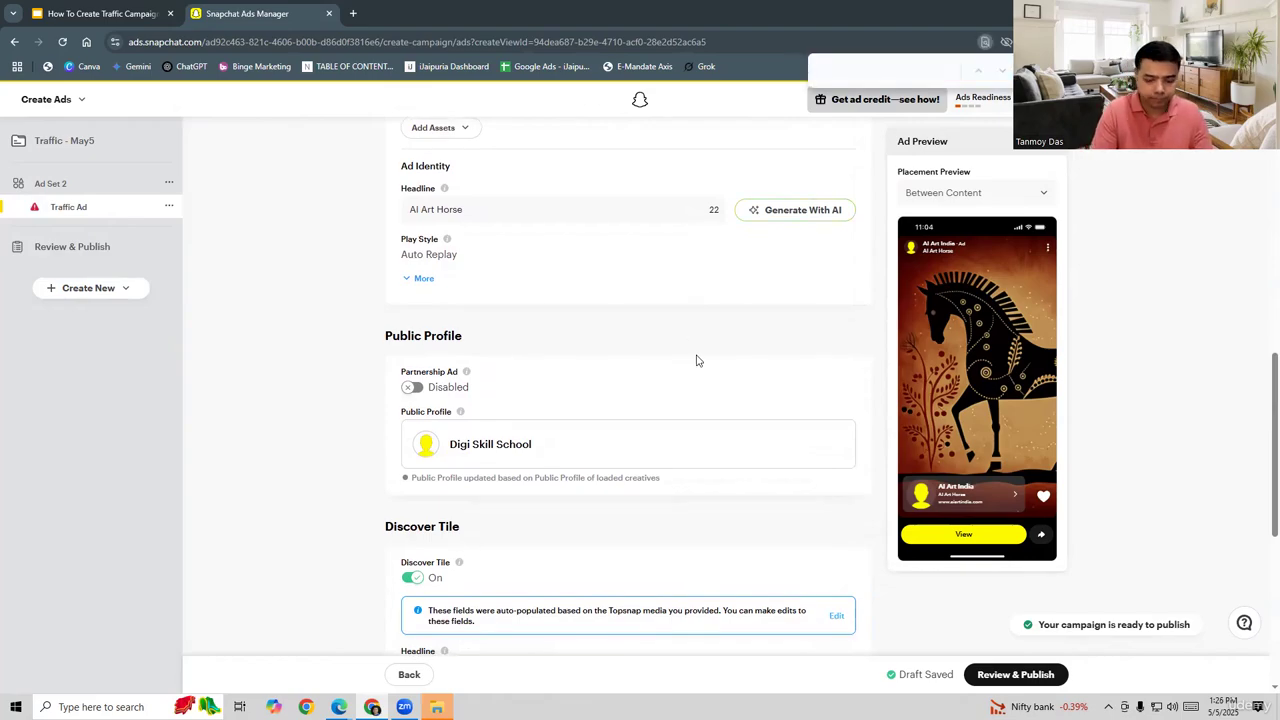
text(logo)
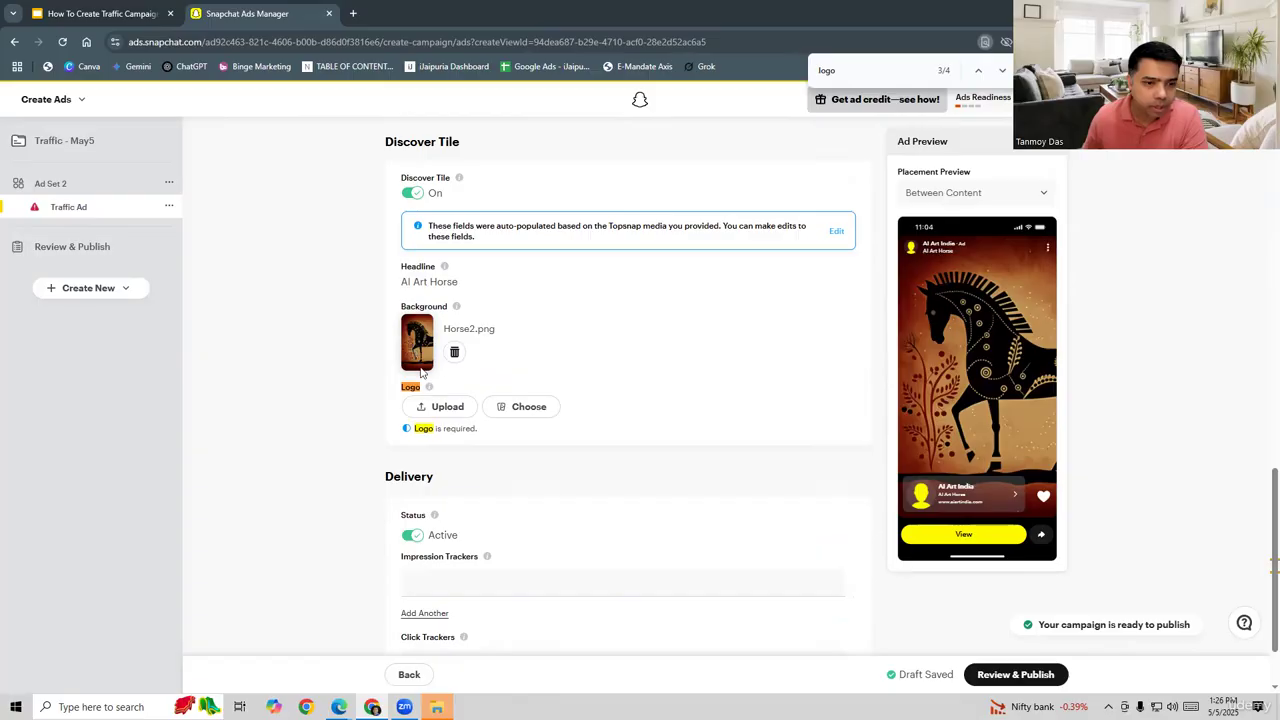
click(443, 407)
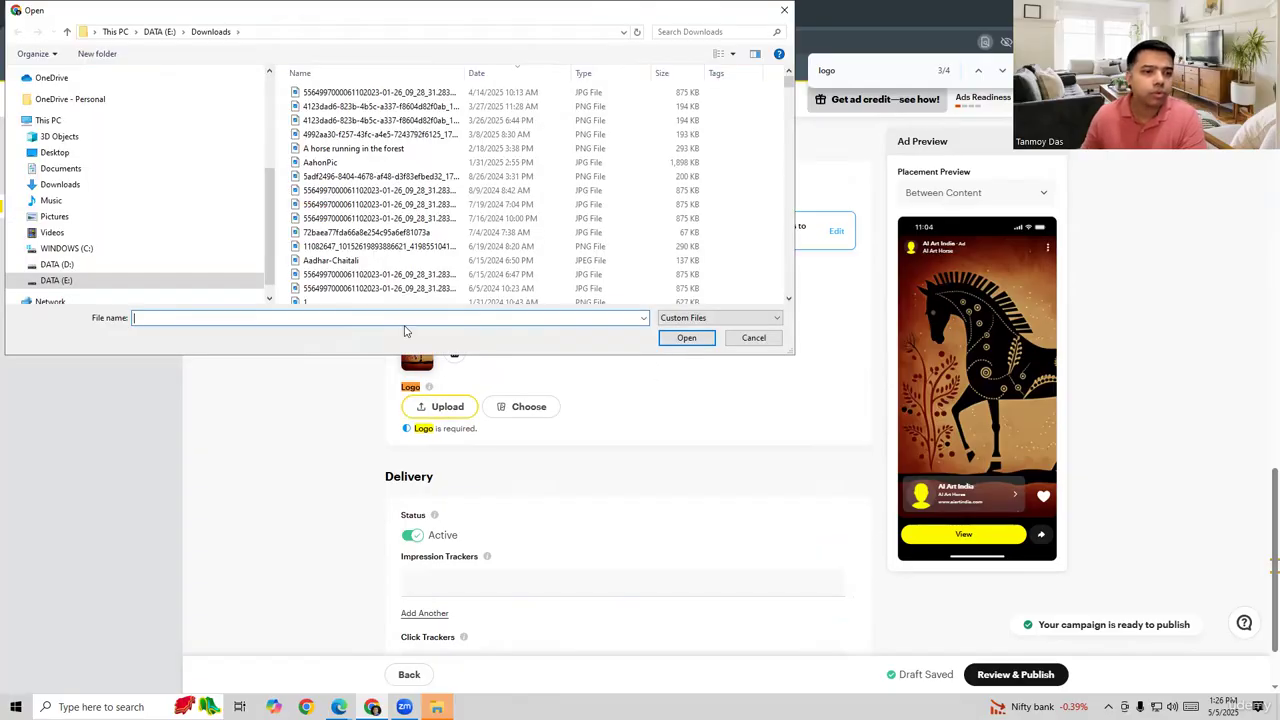
text(ico)
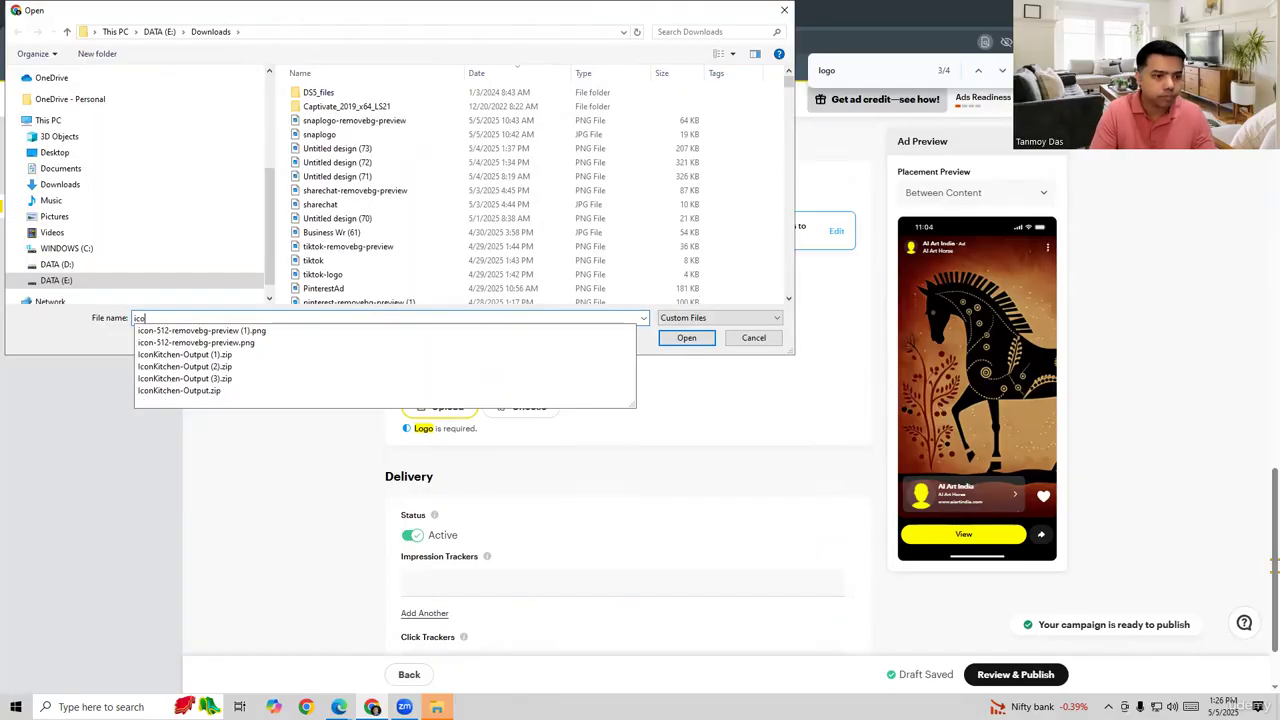
click(193, 343)
click(680, 340)
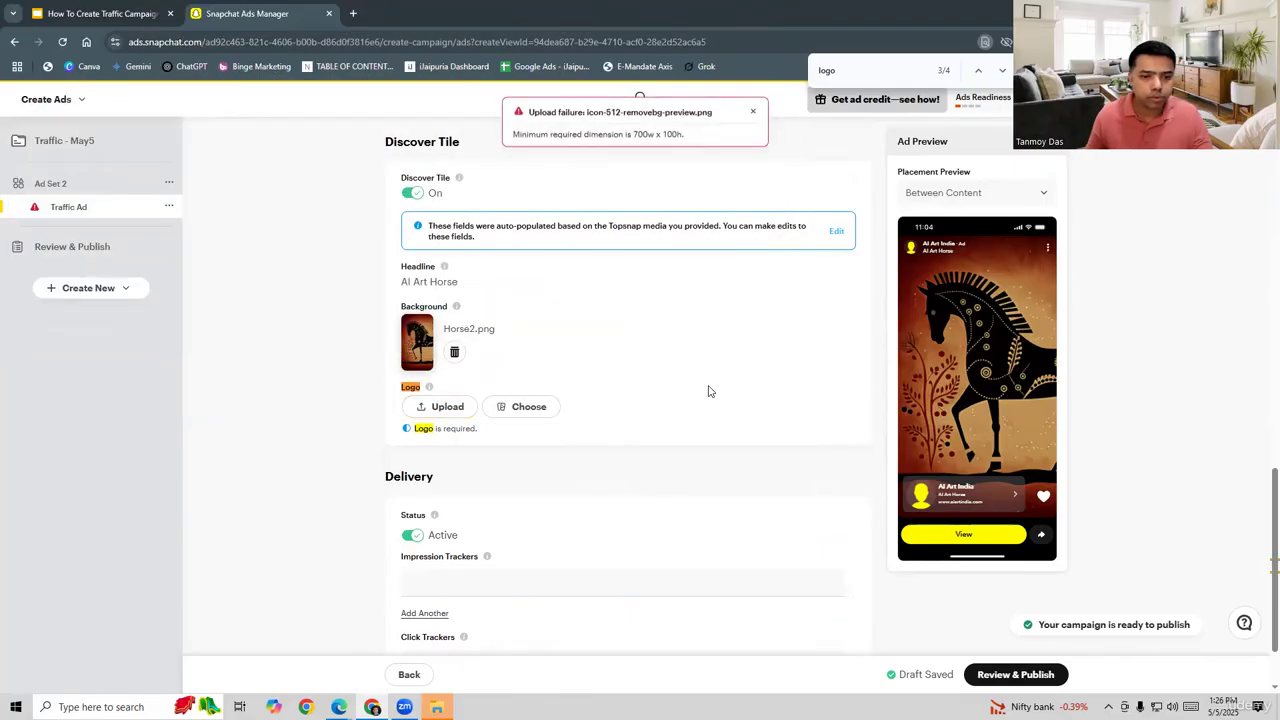
click(753, 111)
Step: Try to upload icon-512.png from the Desktop folder as the Discover Tile's logo
click(440, 407)
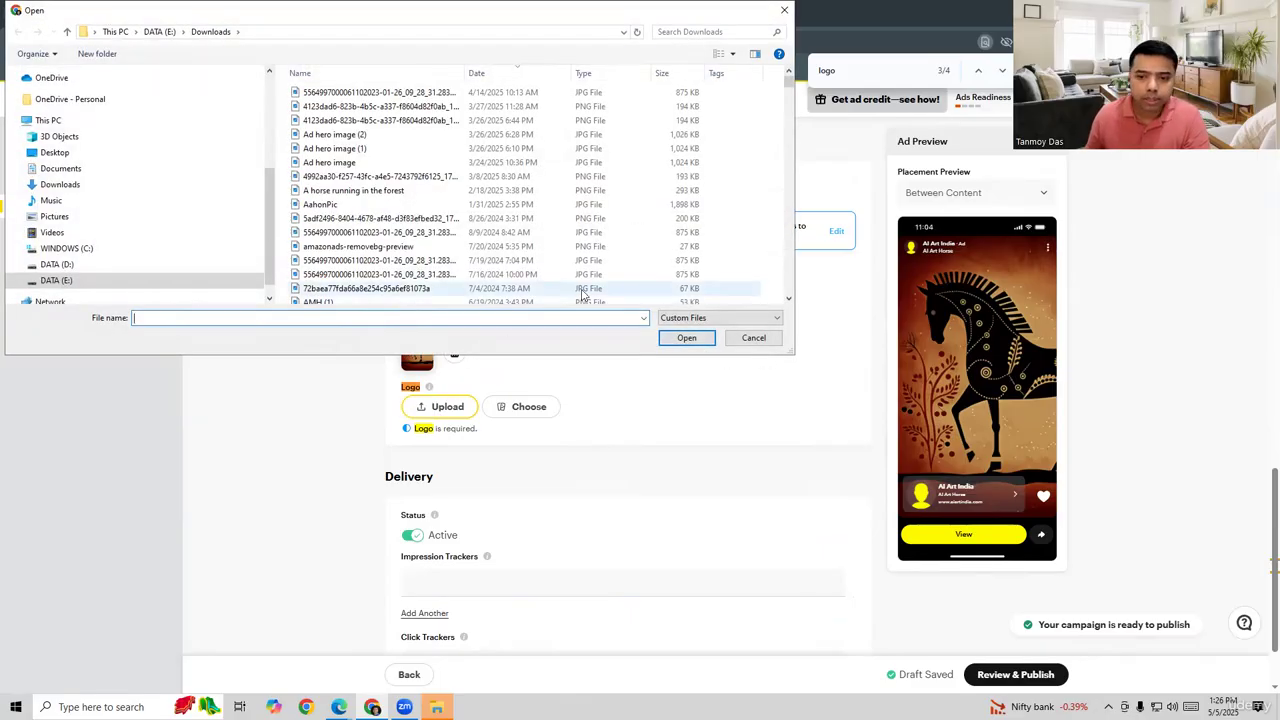
click(58, 152)
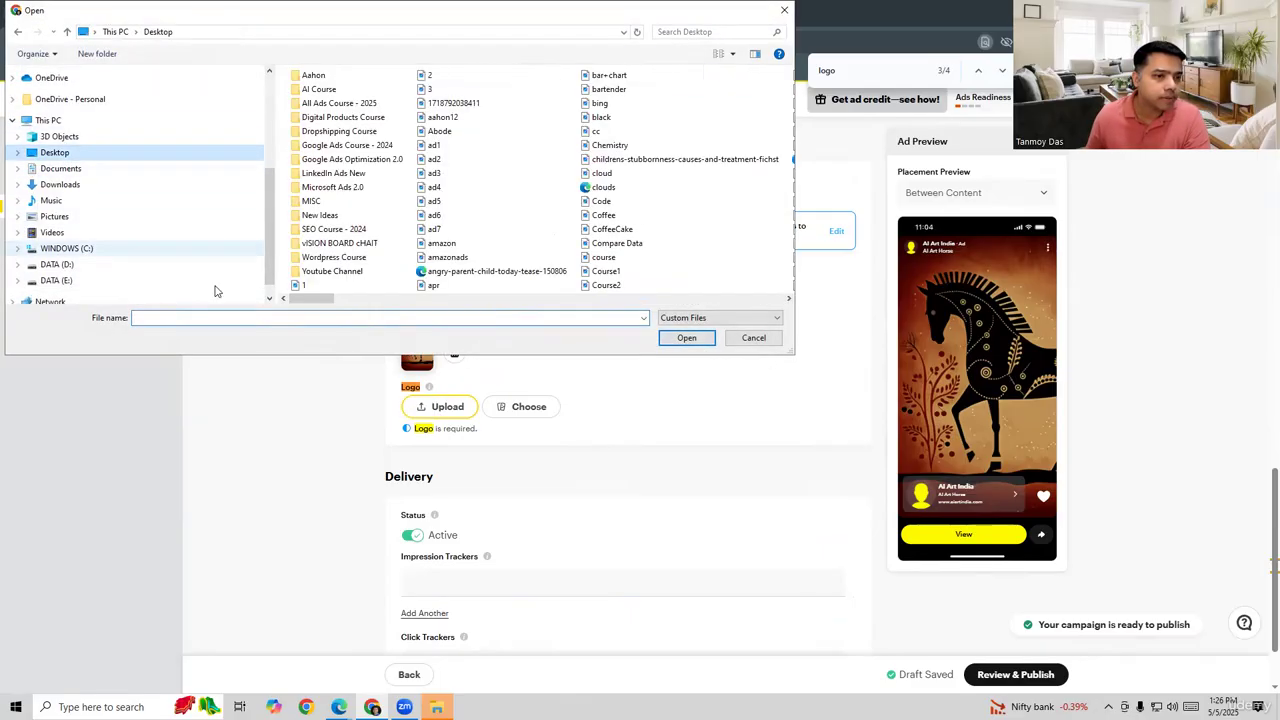
text(ico)
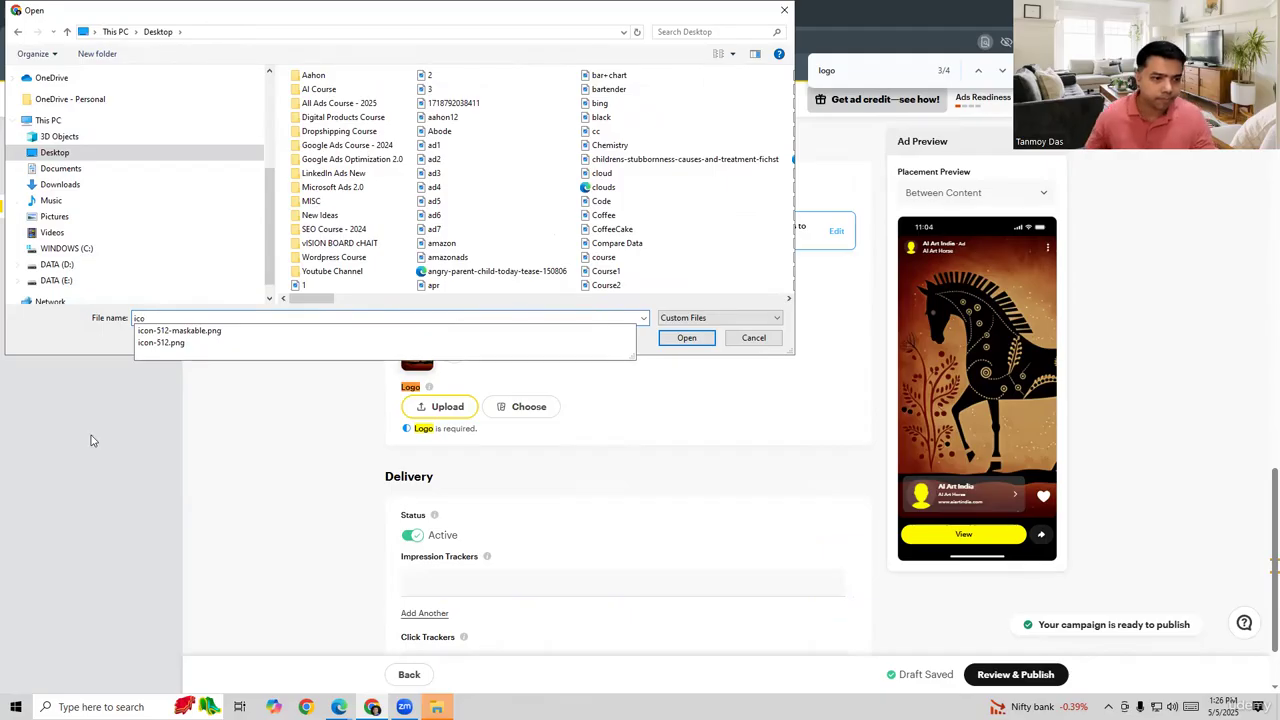
click(165, 343)
click(686, 337)
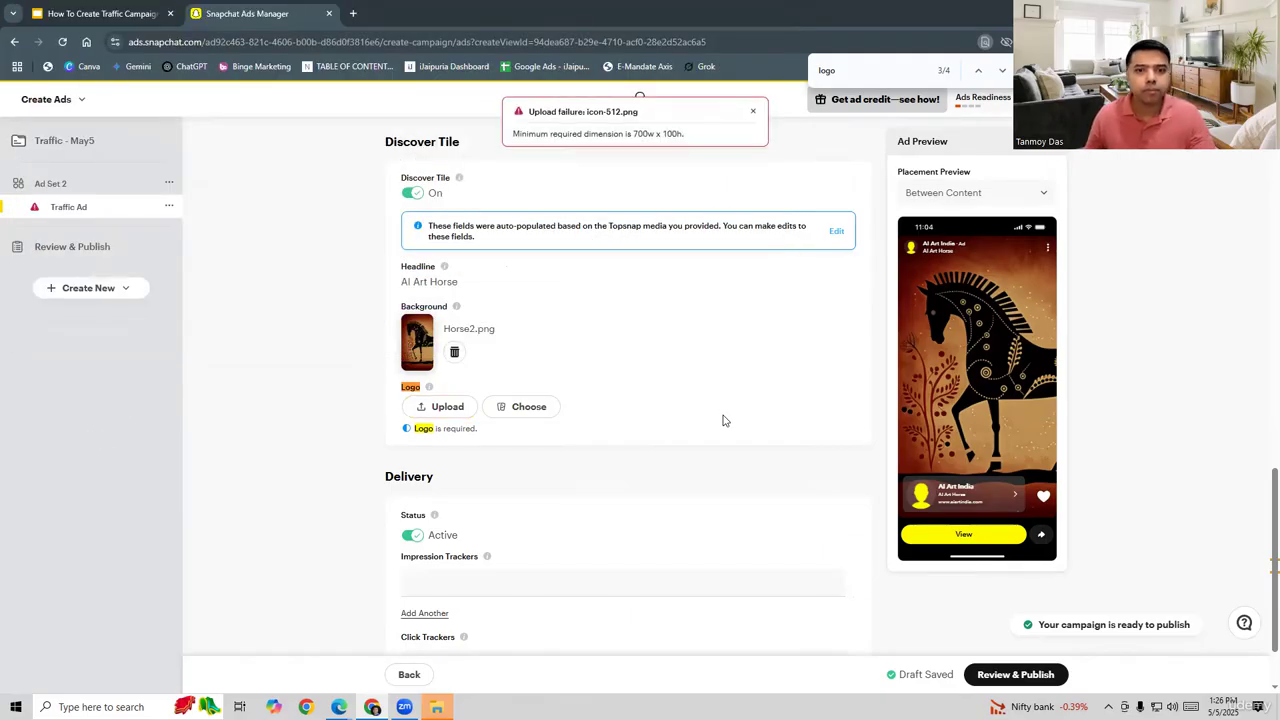
click(753, 112)
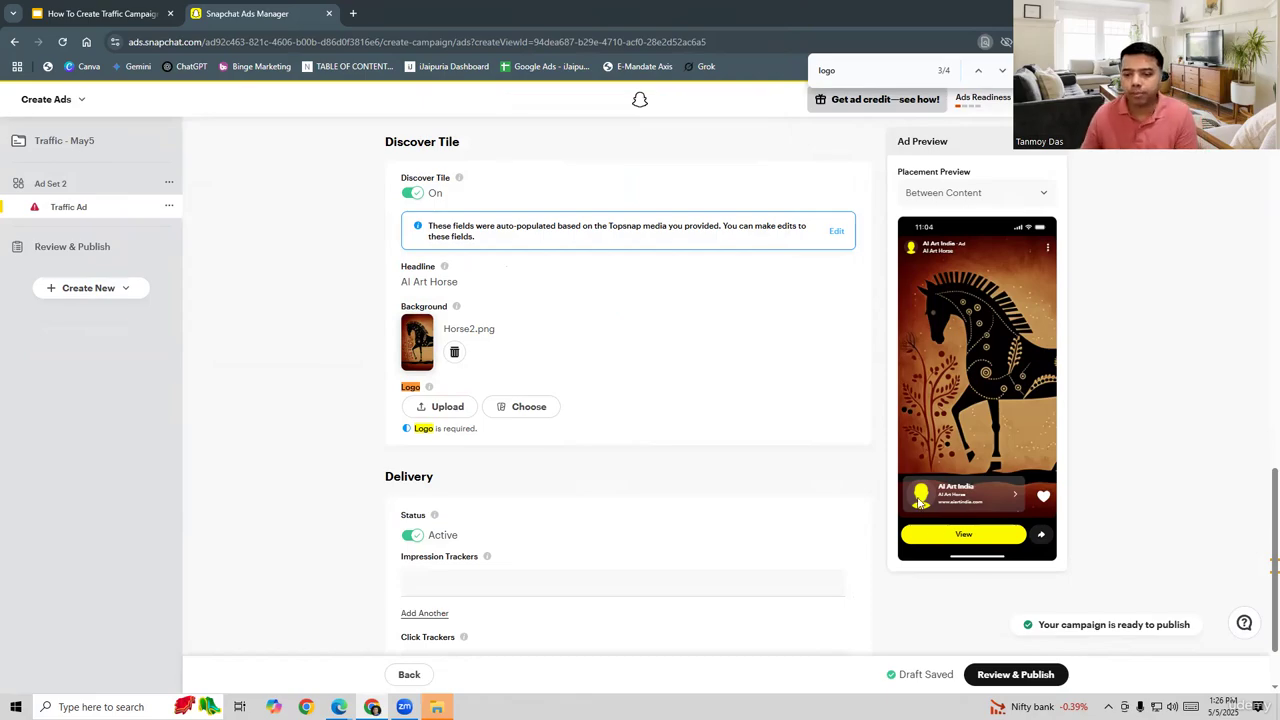
Step: Return to the campaign review, check the Traffic - May5 summary and publish the campaign despite the flagged ad
scroll(748, 472, up, 15)
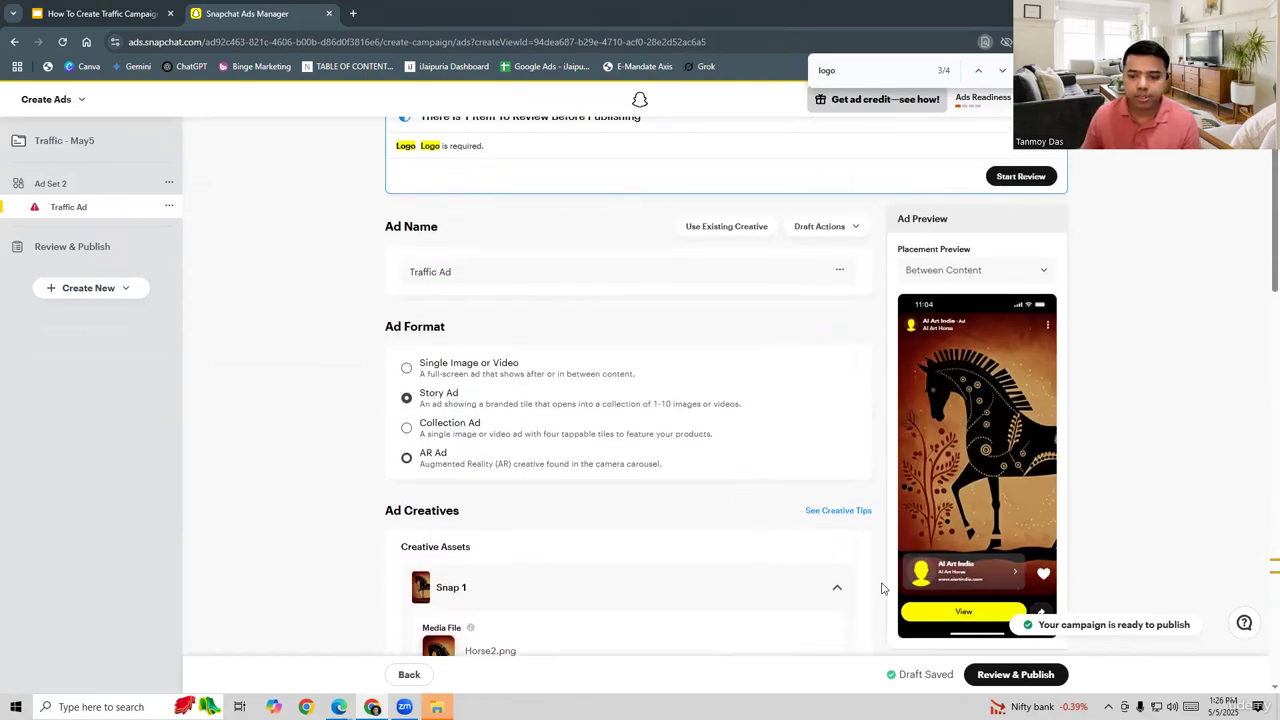
click(980, 676)
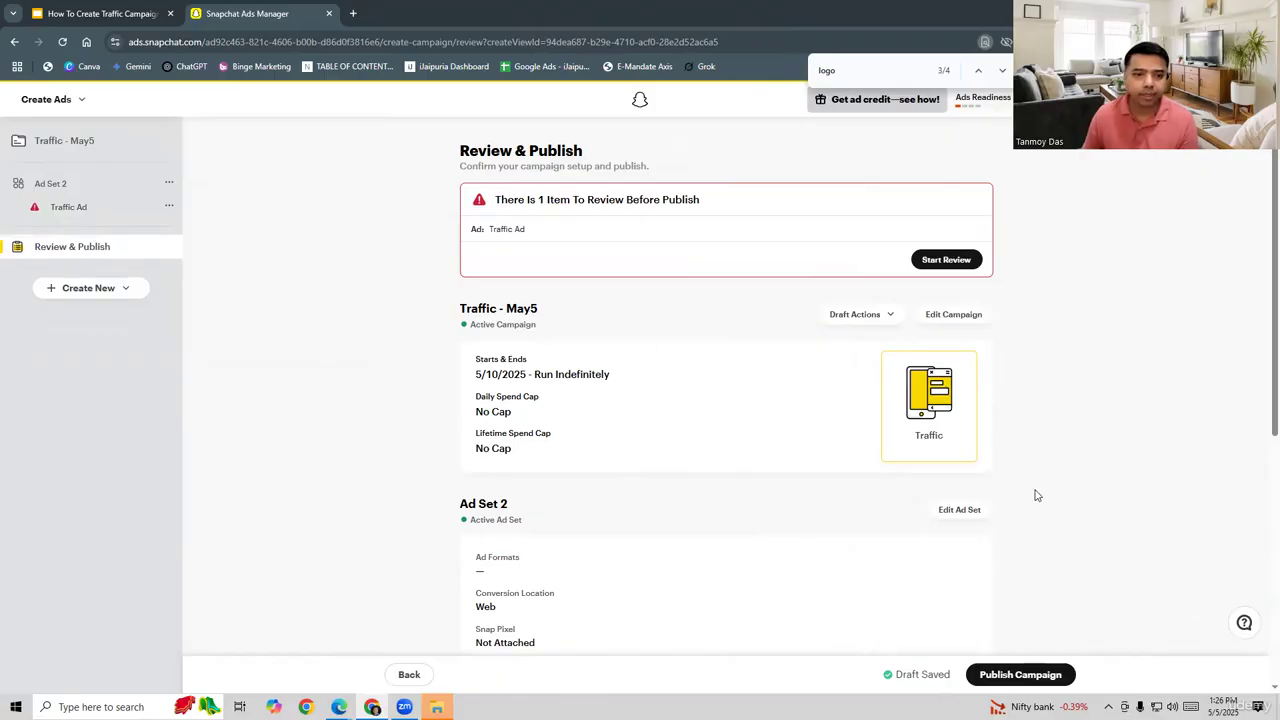
scroll(1038, 492, down, 4)
scroll(1060, 560, up, 3)
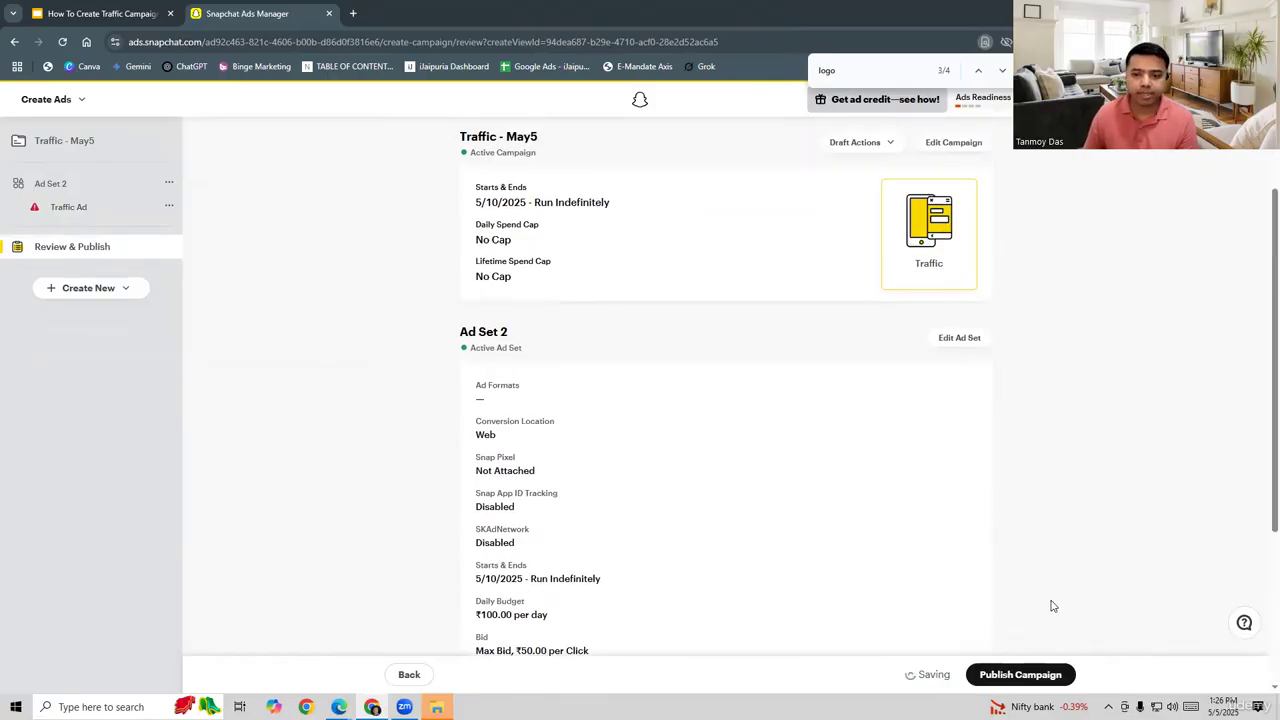
click(1020, 674)
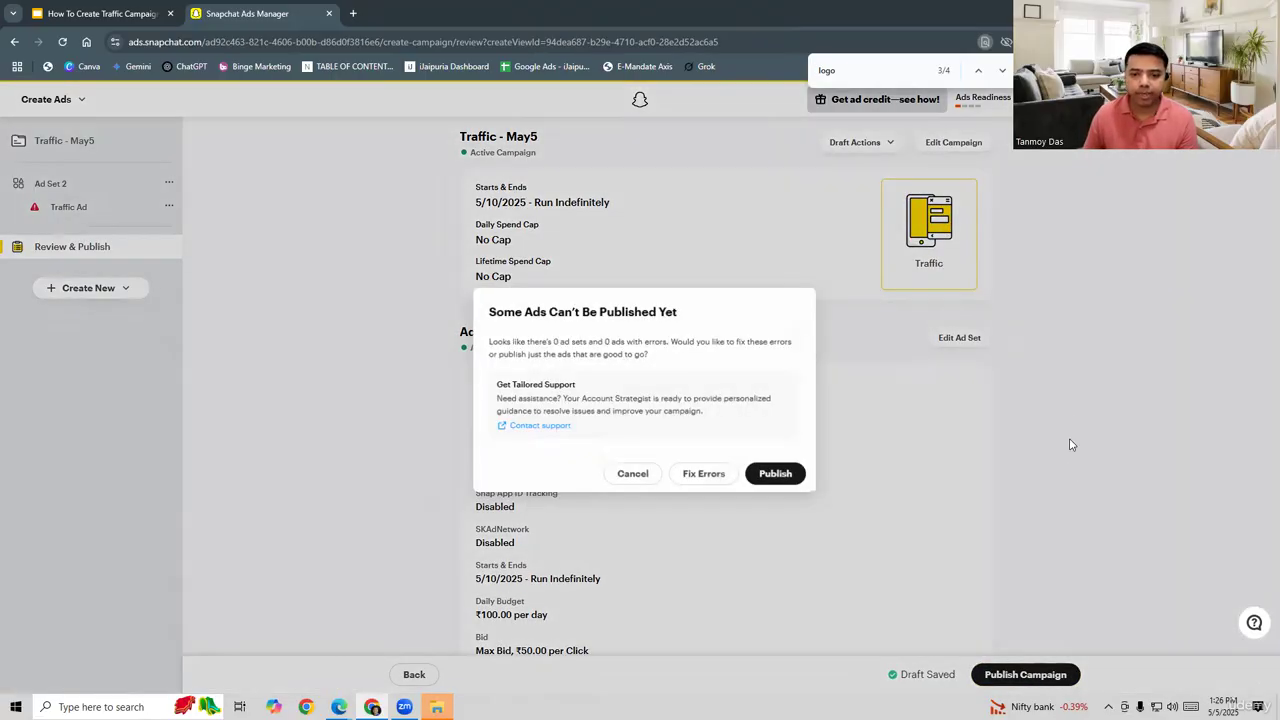
click(770, 474)
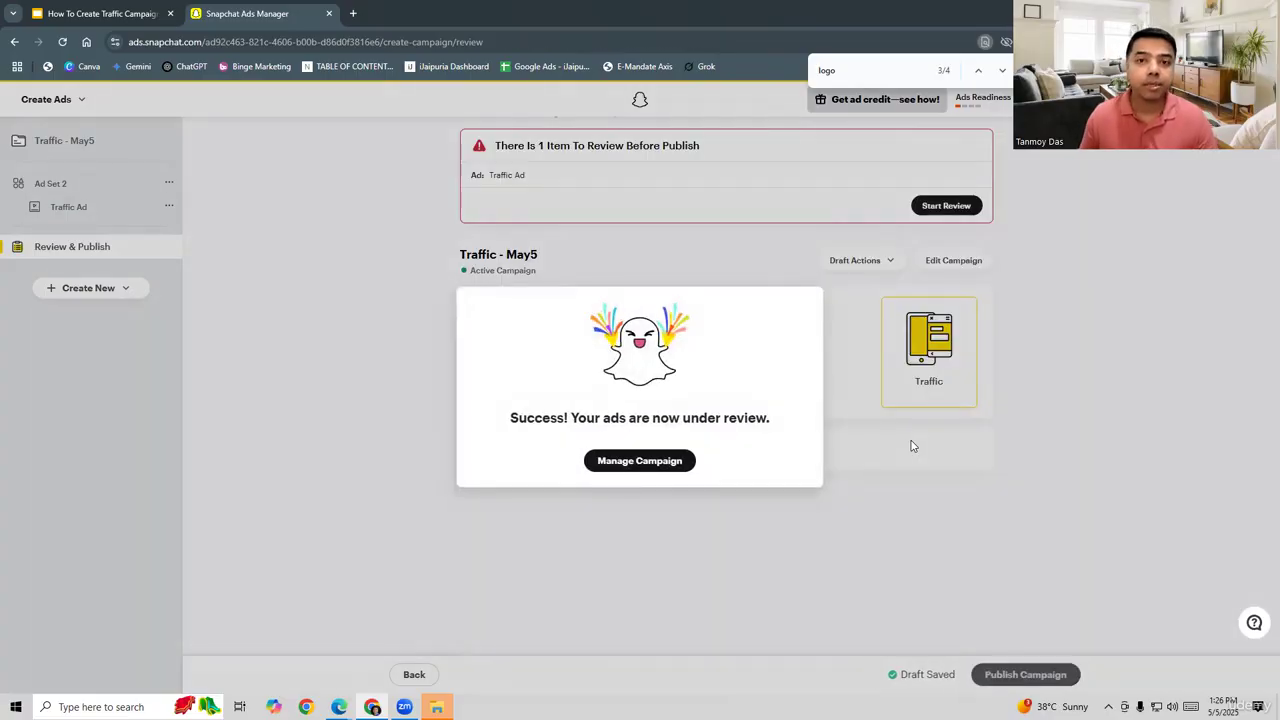
Step: Go to campaign management and view the Traffic - May5 ad set and its entry in the campaign list
click(665, 463)
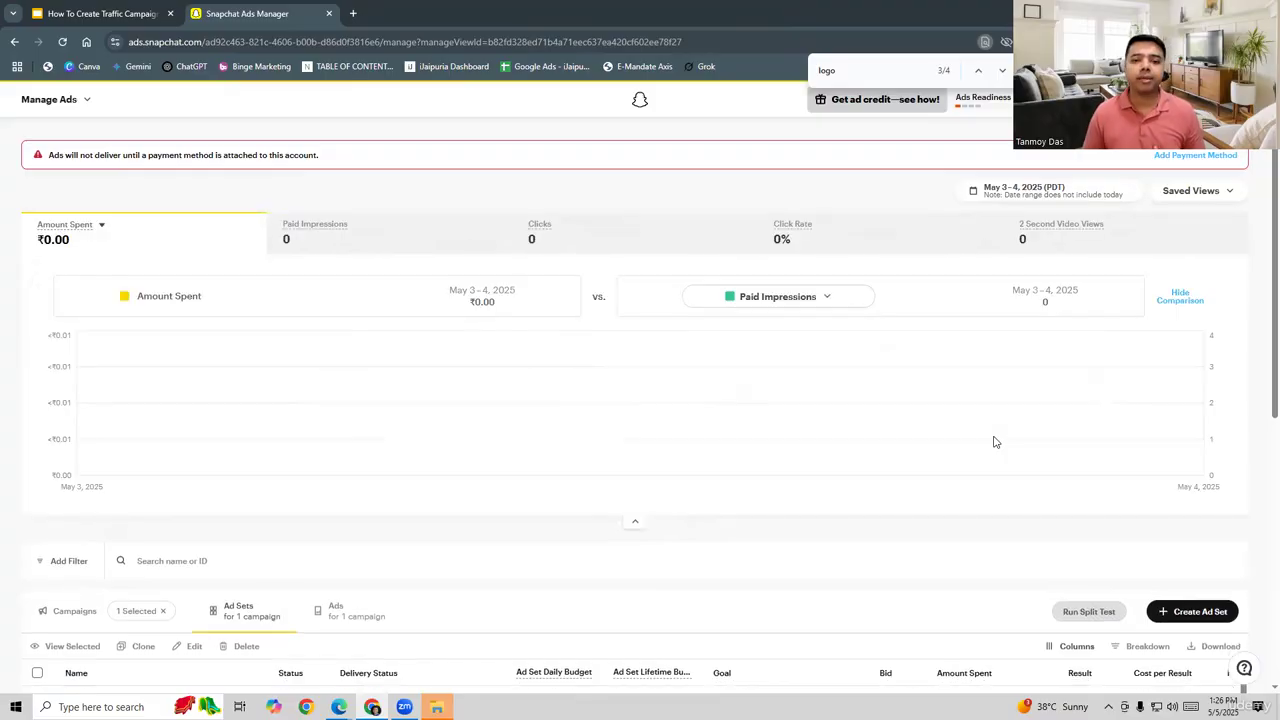
scroll(556, 360, down, 3)
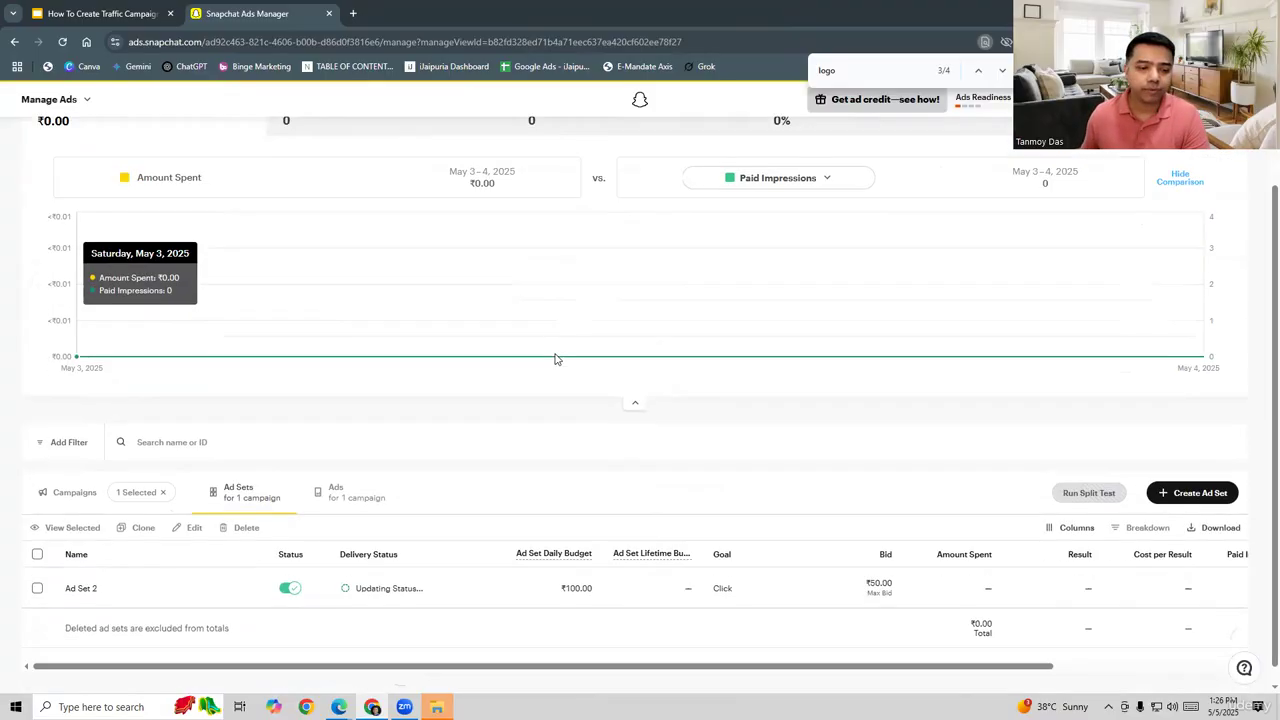
click(72, 476)
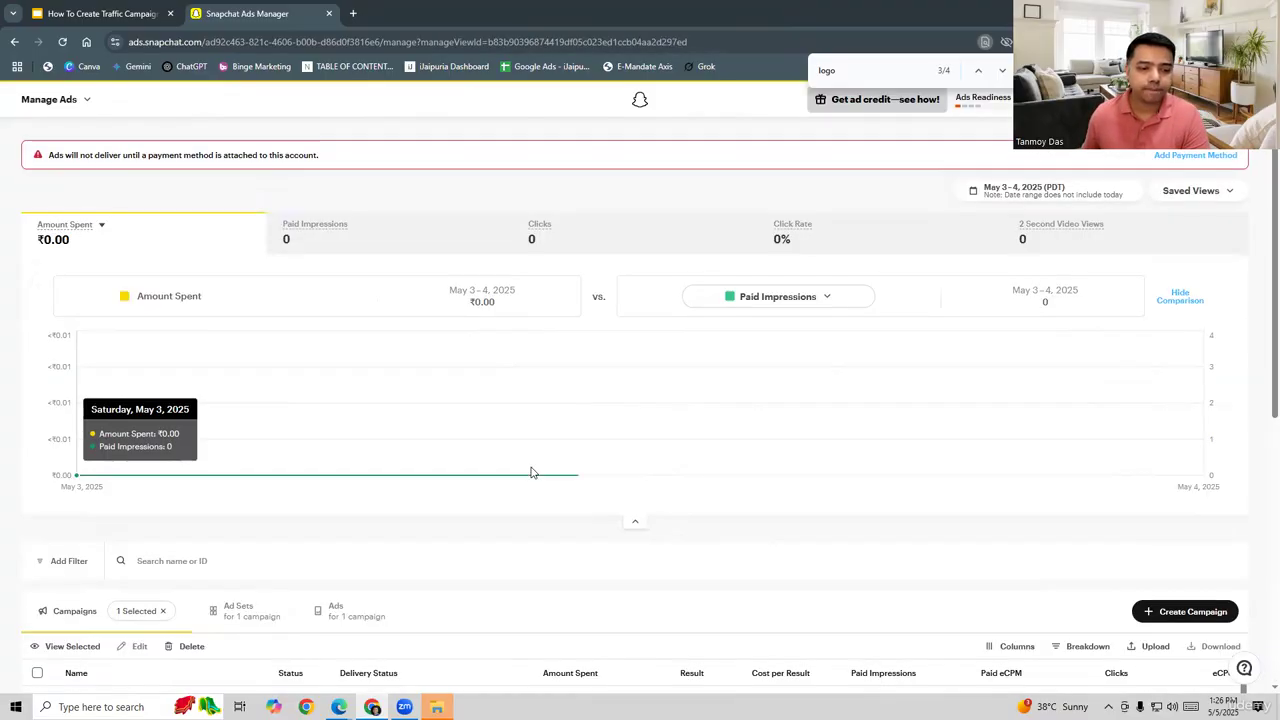
scroll(531, 472, down, 3)
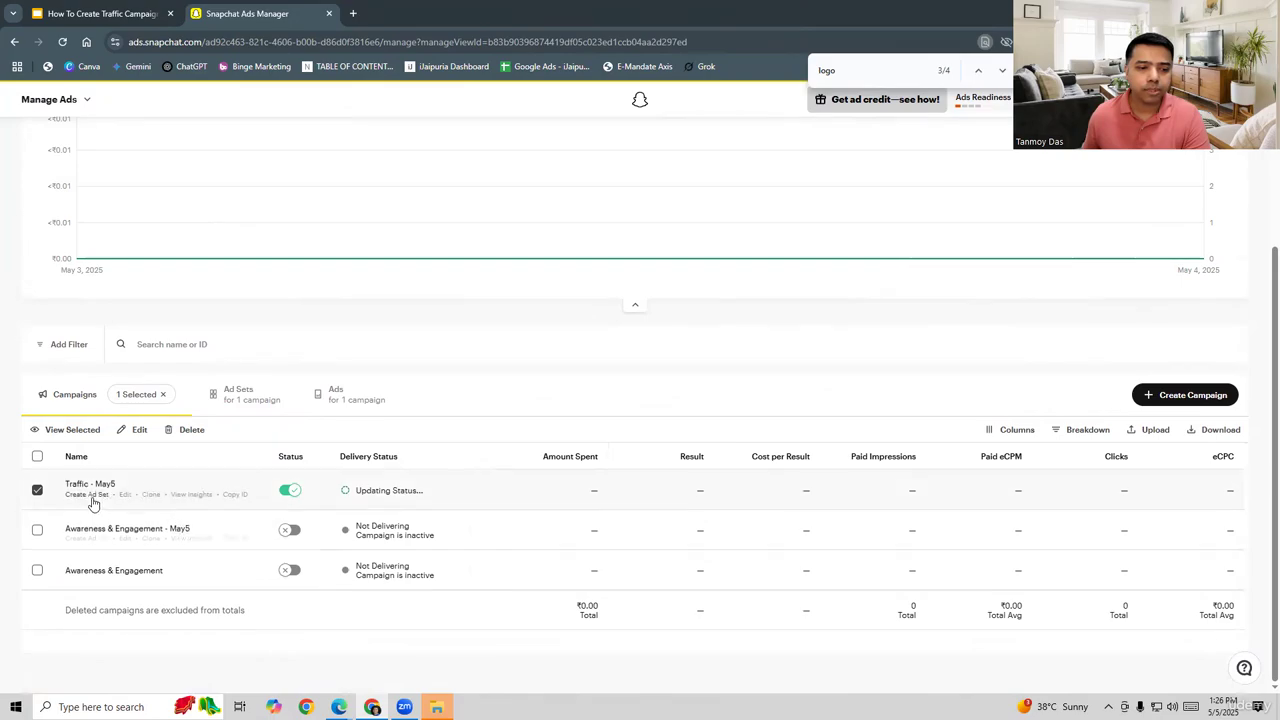